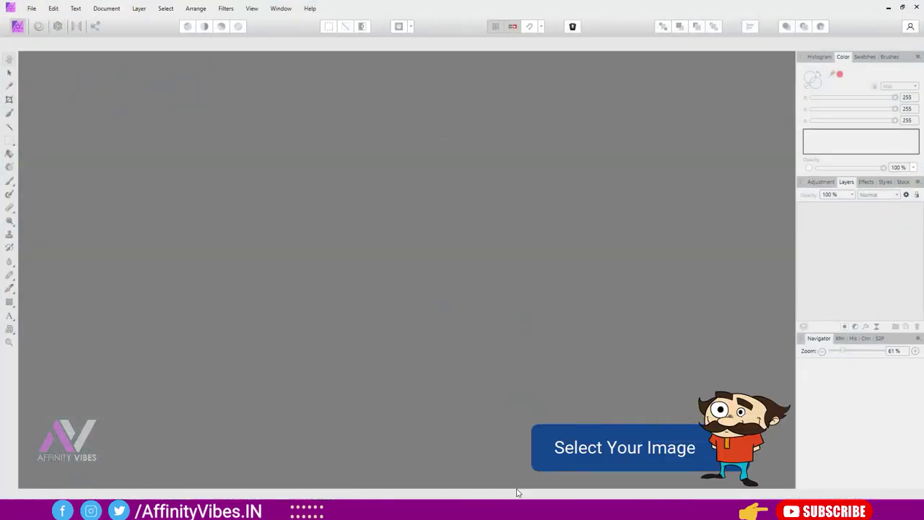
Step: Open the woman-5579772_1280.png cartoon through File > Open
left_click(31, 9)
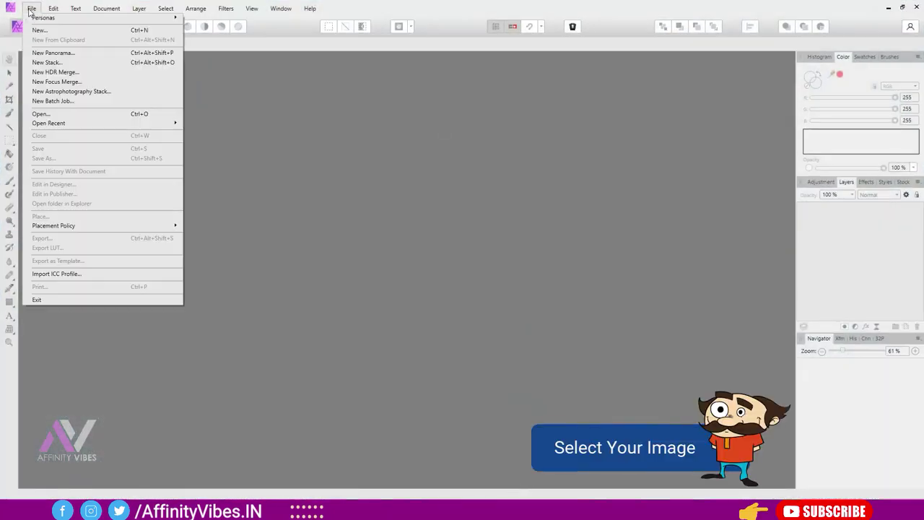
left_click(46, 116)
left_click_drag(228, 13, 433, 101)
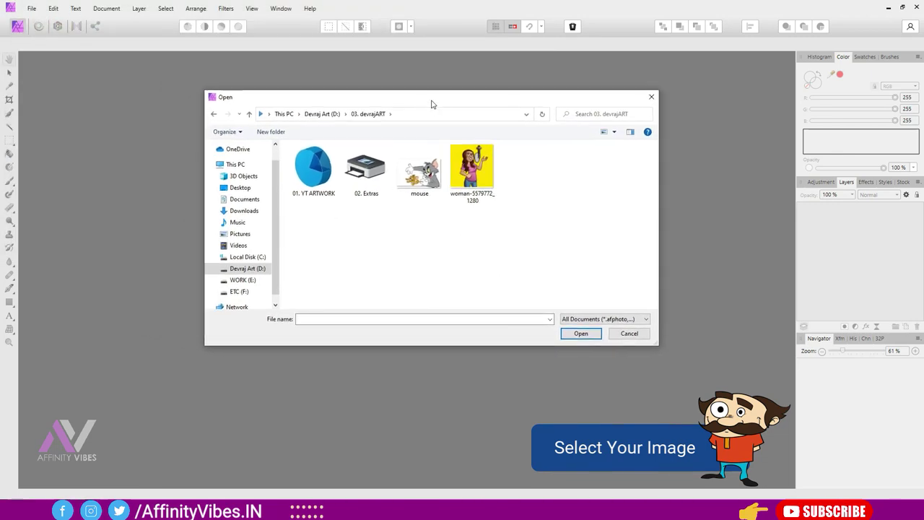
double_click(474, 155)
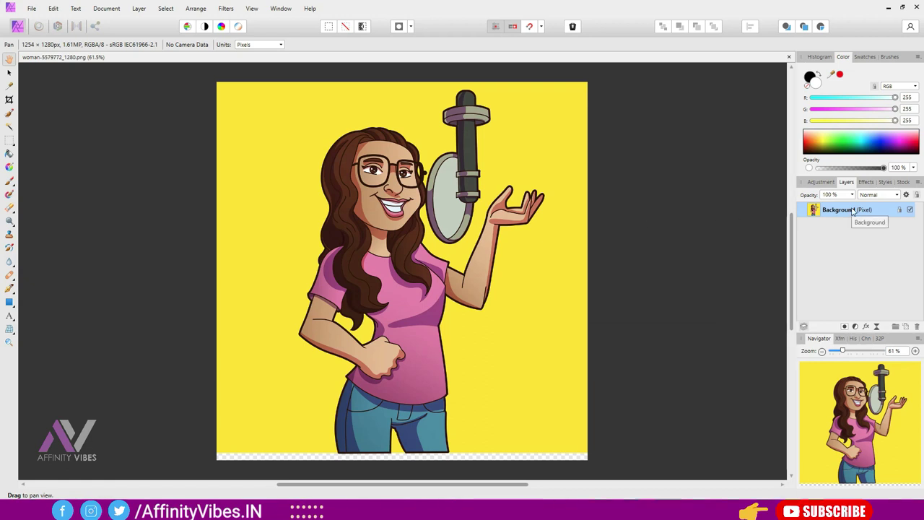
Step: Add an HSL adjustment layer with Saturation Shift at -100%
left_click(855, 327)
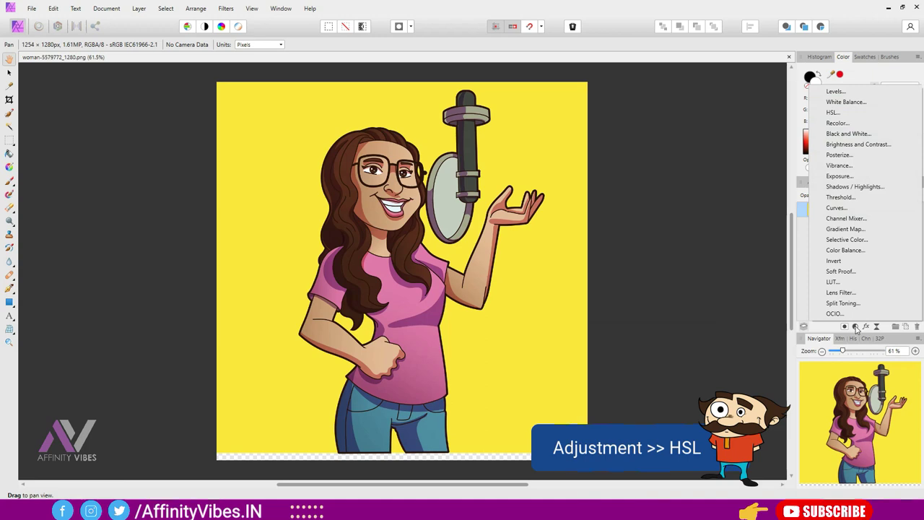
left_click(846, 113)
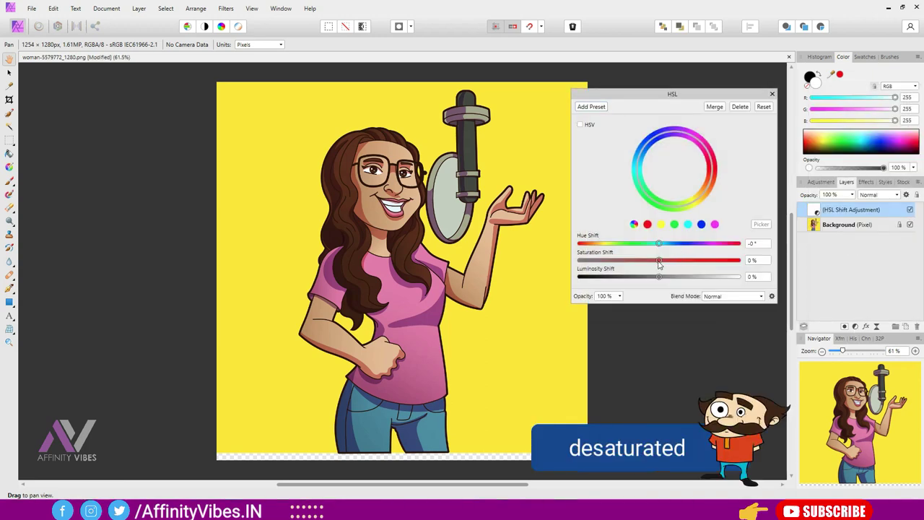
left_click_drag(658, 261, 578, 261)
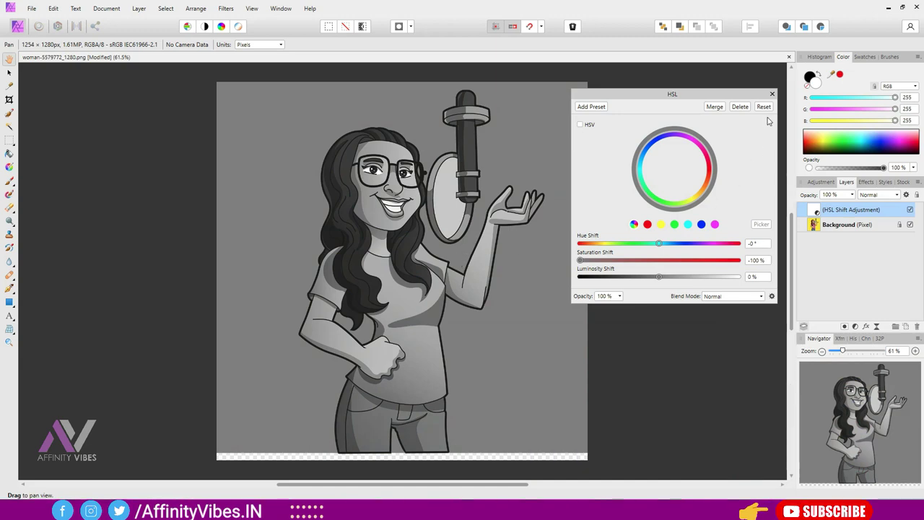
left_click(771, 95)
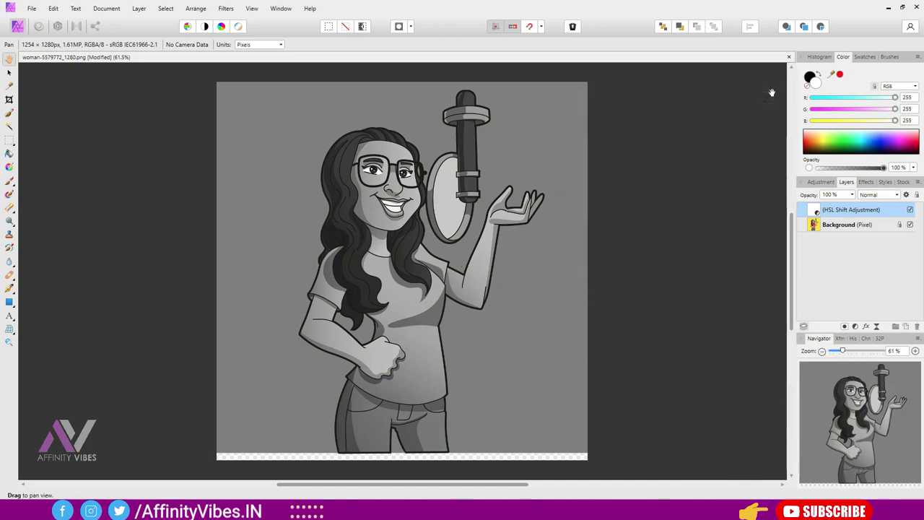
Step: Merge Visible both layers into a grayscale pixel layer and delete the HSL adjustment
left_click(838, 228, "shift")
right_click(837, 229)
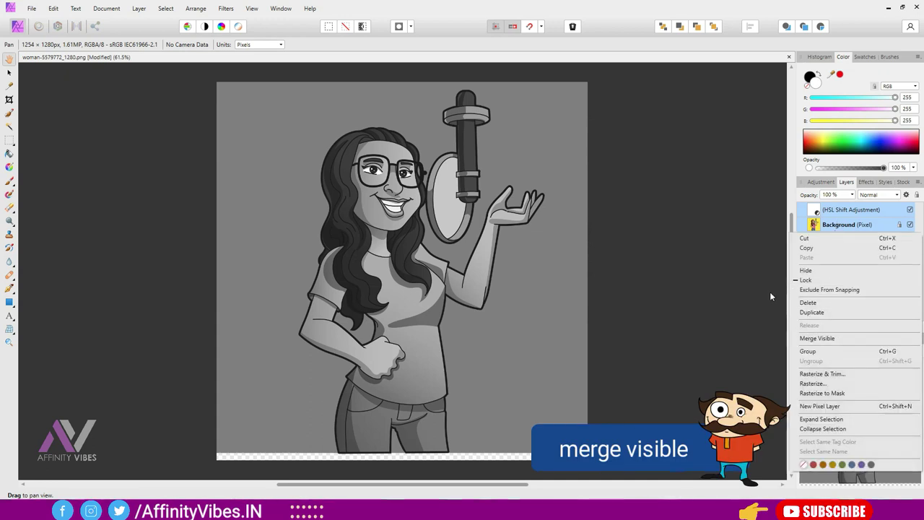
left_click(818, 338)
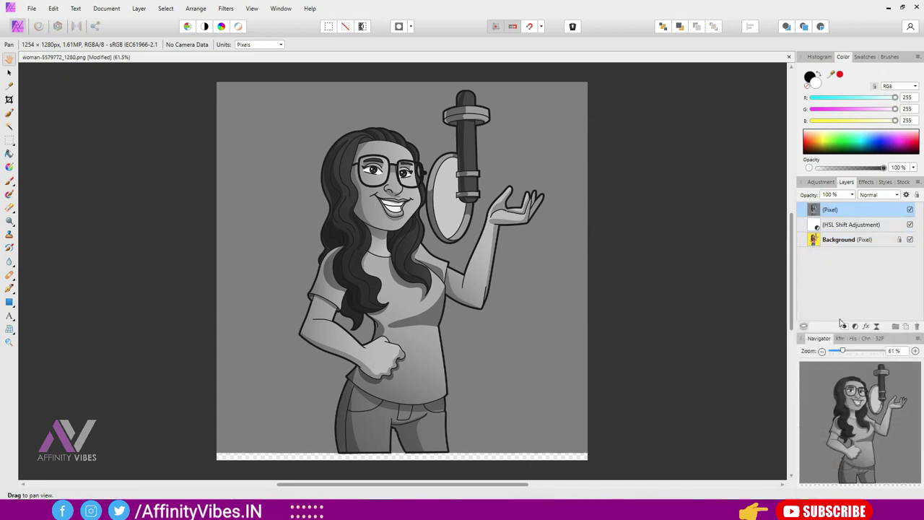
left_click(849, 225)
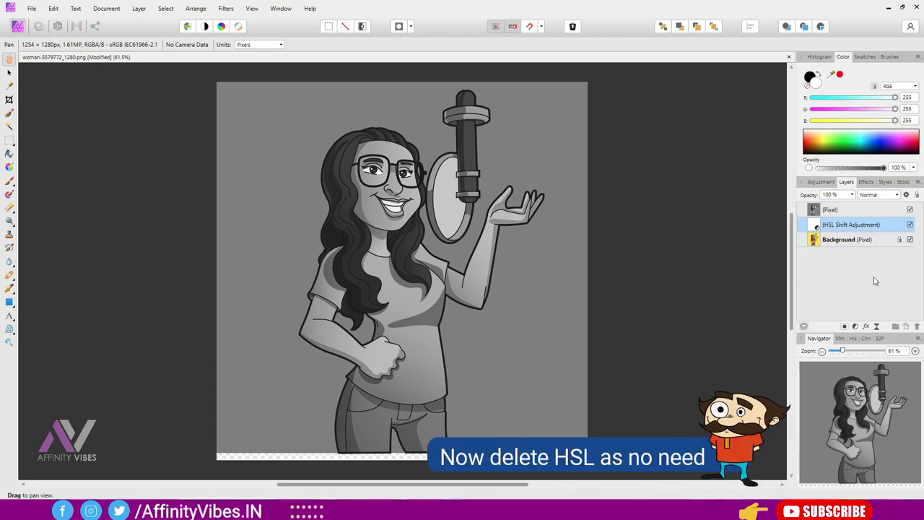
key("Delete")
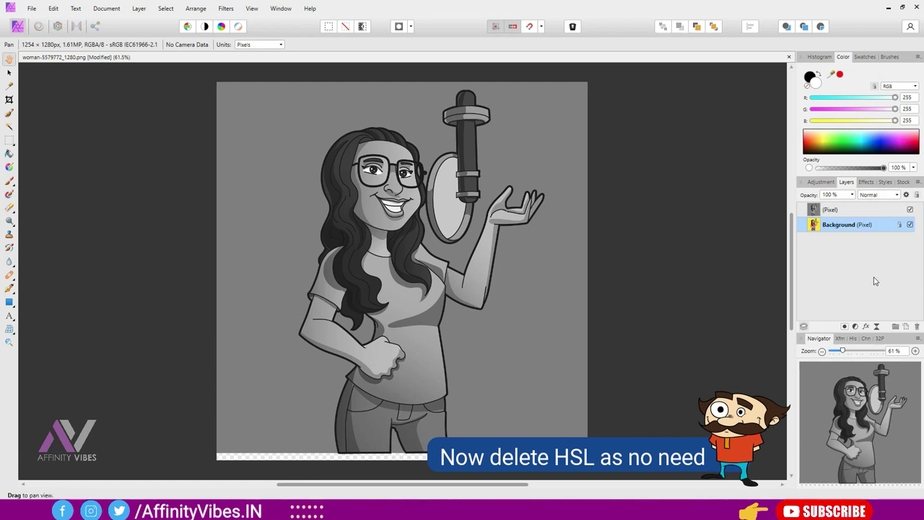
Step: Group the original Background layer and name the group Backup
right_click(815, 227)
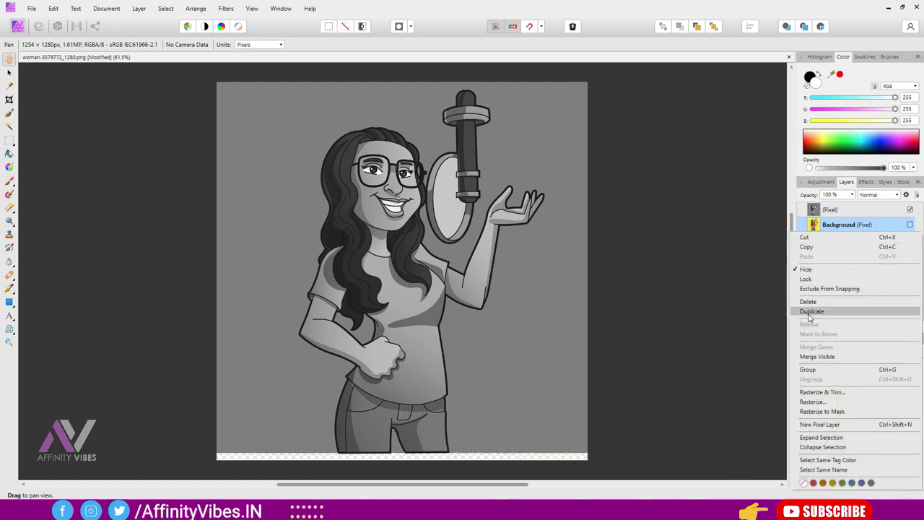
left_click(809, 369)
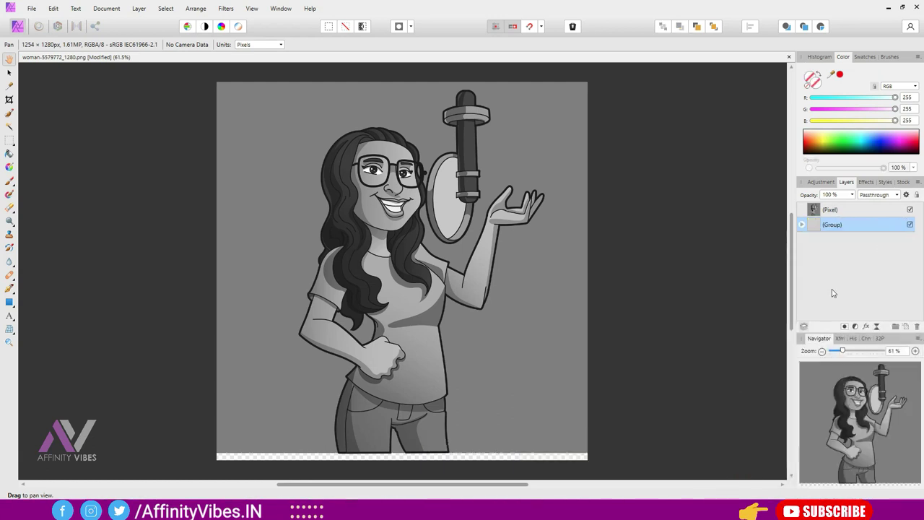
double_click(840, 225)
type("Backup")
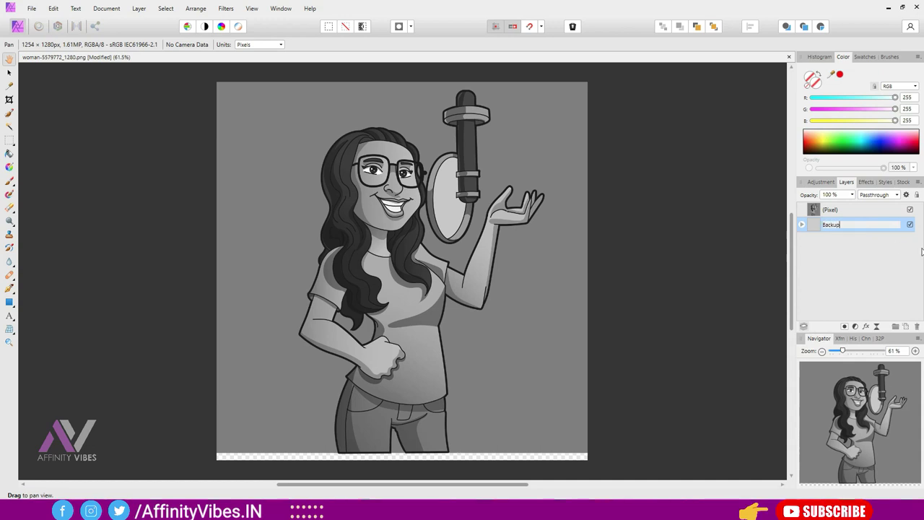
key("Return")
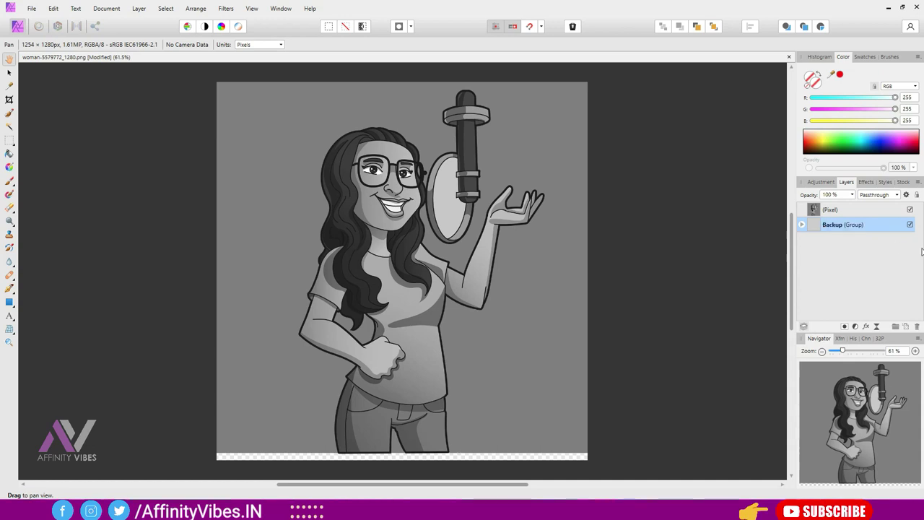
Step: Duplicate the grayscale pixel layer and set the copy's blend mode to Color Dodge
left_click(852, 210)
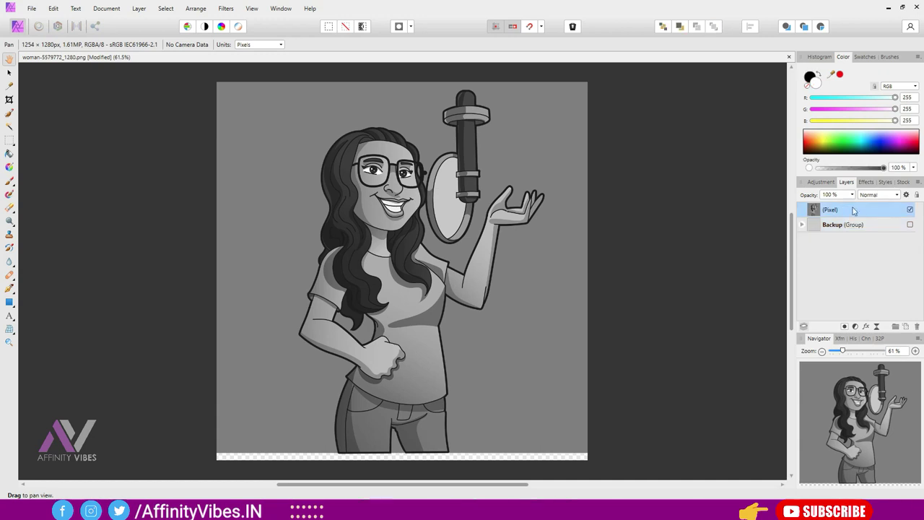
key("ctrl+j")
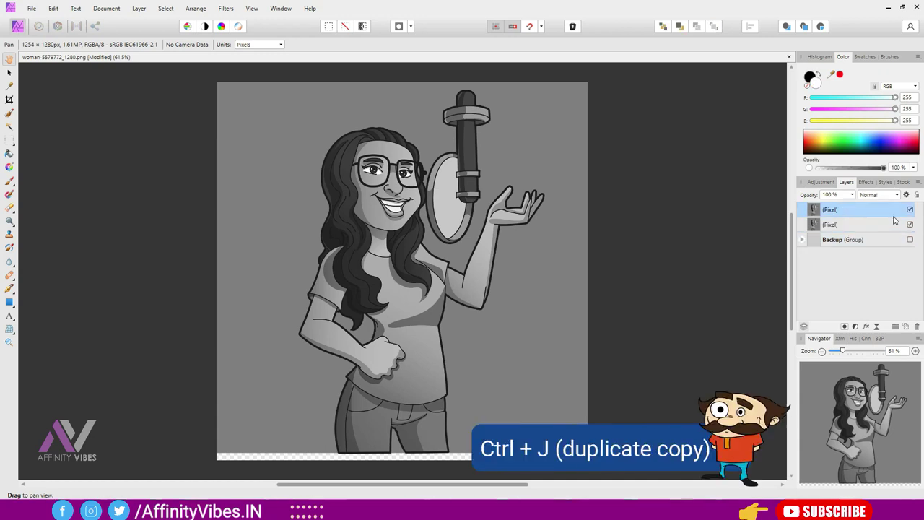
left_click(879, 196)
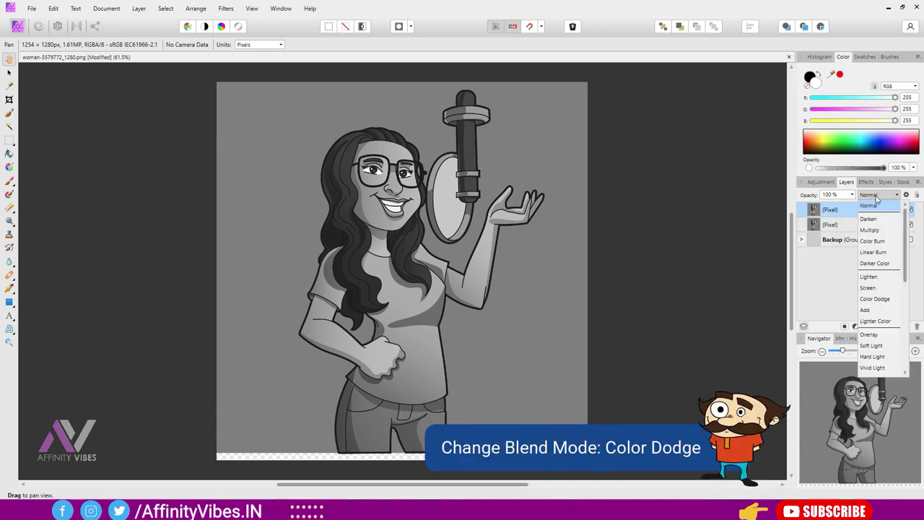
left_click(875, 298)
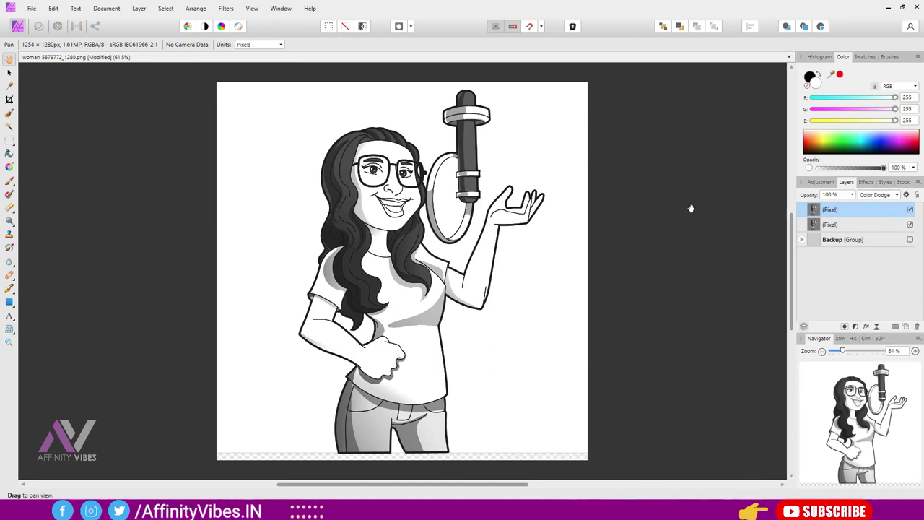
Step: Merge Visible into a new line-art layer and delete the two leftover pixel layers
left_click(850, 226)
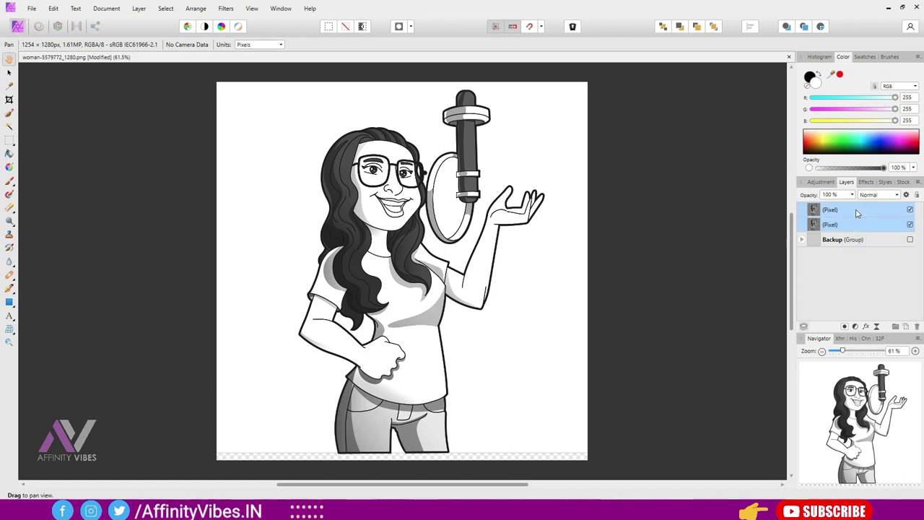
right_click(856, 210)
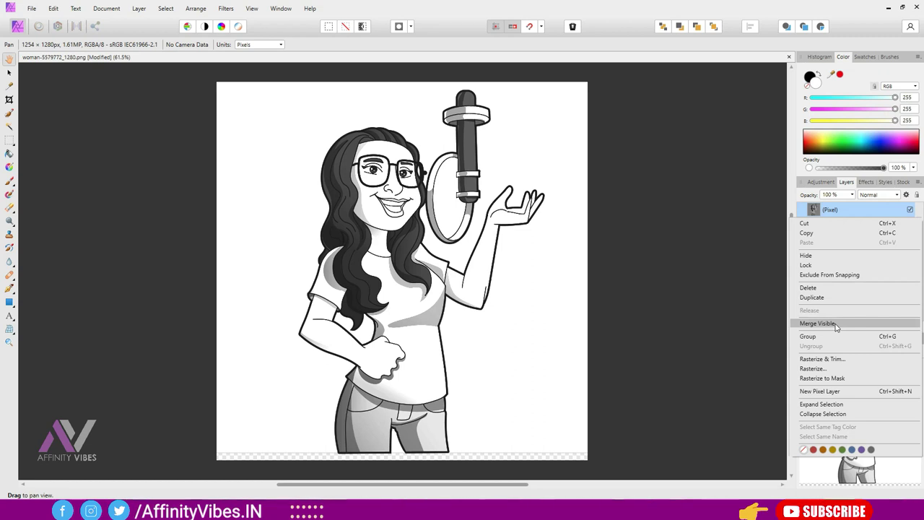
left_click(836, 324)
left_click(839, 225)
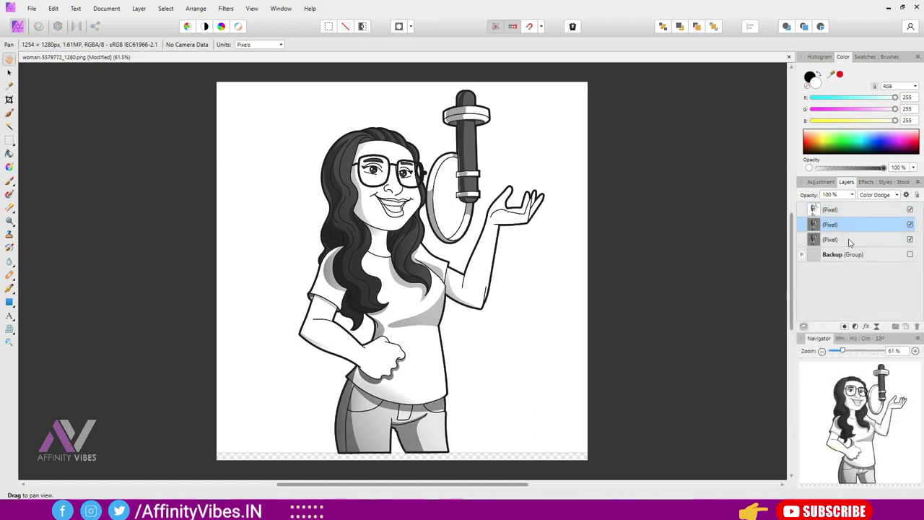
left_click(849, 240, "shift")
mouse_move(849, 229)
left_mouse_down()
mouse_move(921, 309)
mouse_move(917, 317)
left_mouse_up()
Step: Rename the merged line-art layer 'outline' and keep it selected
double_click(837, 210)
type("outline")
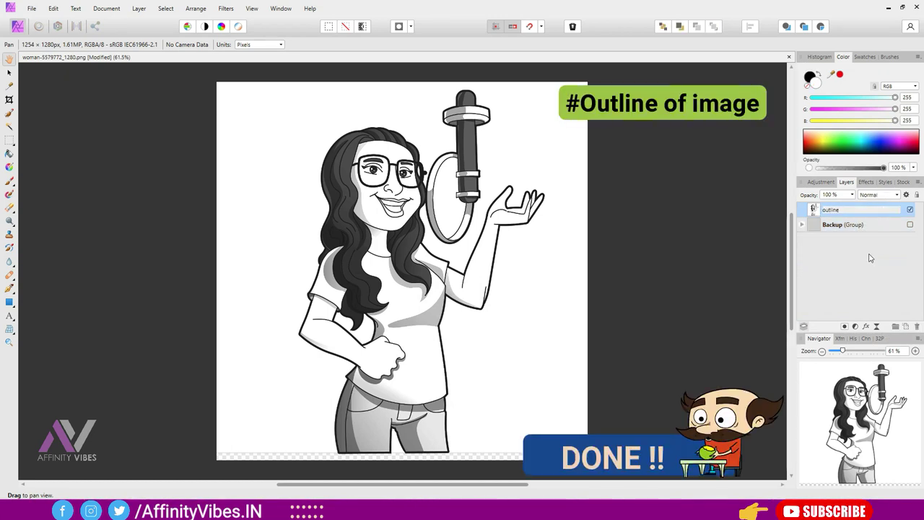
key("Return")
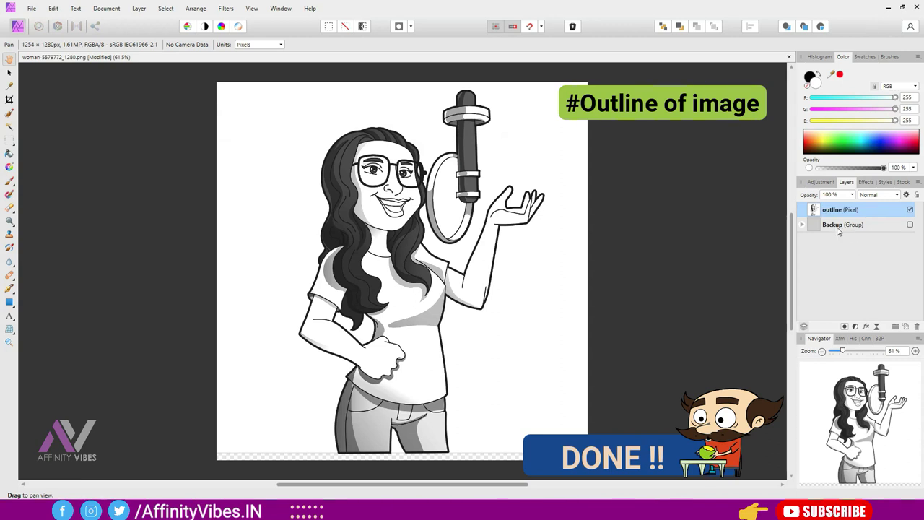
left_click(835, 228)
left_click(835, 211)
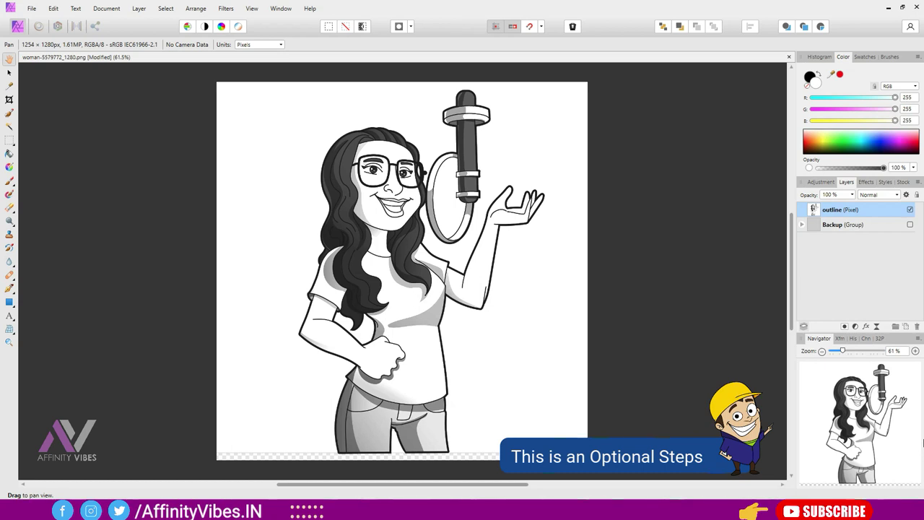
Step: Nudge and enlarge the outline layer, commit it, and switch to flood filling
key("v")
left_click_drag(267, 169, 272, 175)
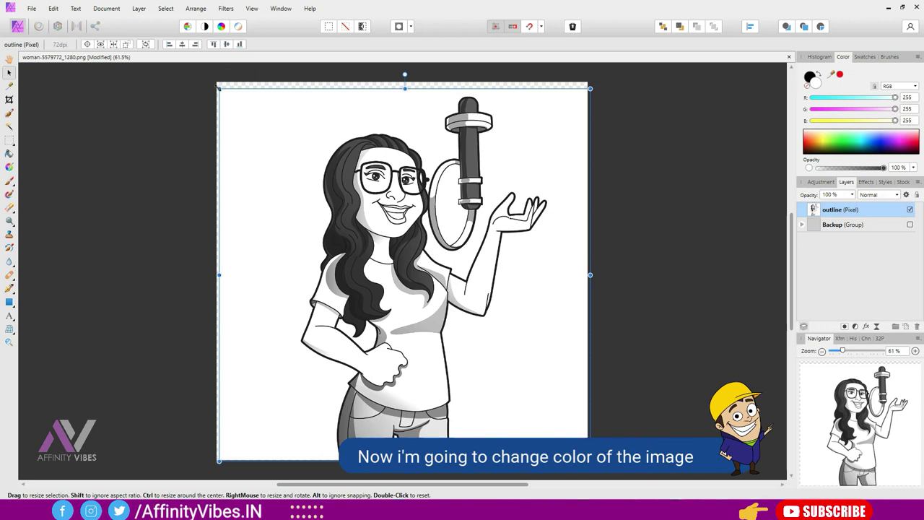
left_click_drag(218, 87, 210, 83)
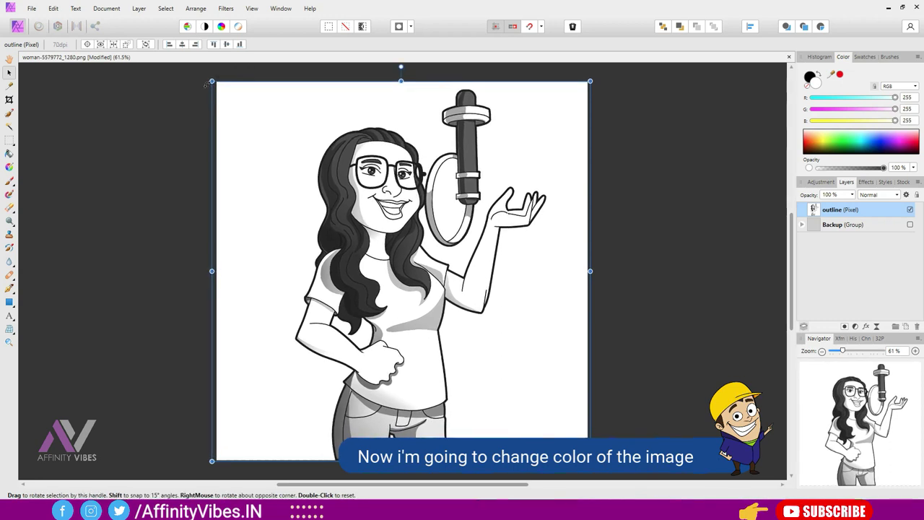
left_click(688, 194)
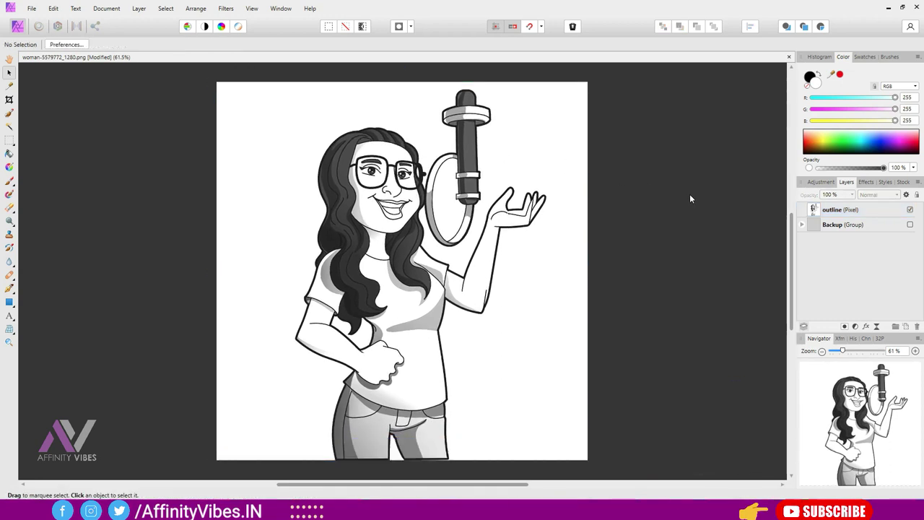
key("g")
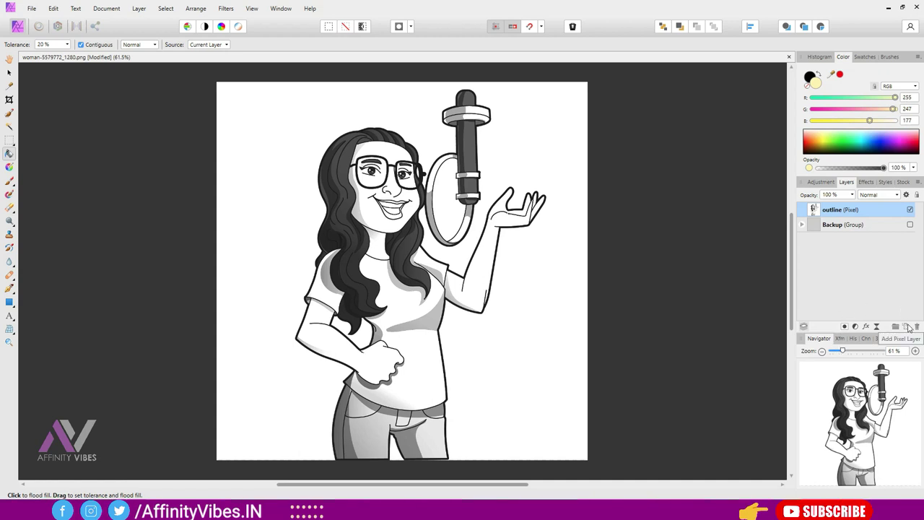
Step: Flood-select and delete the white background, then select the gap between arm and body
left_click(11, 127)
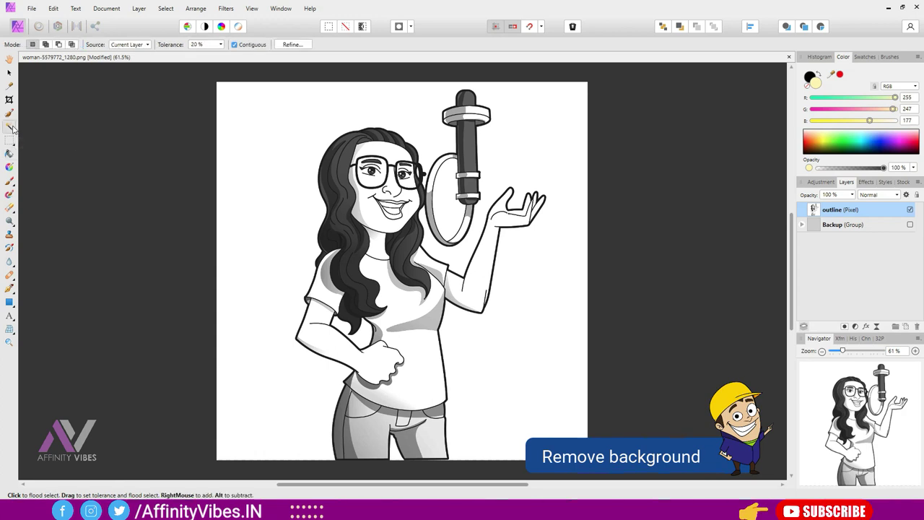
left_click(244, 123)
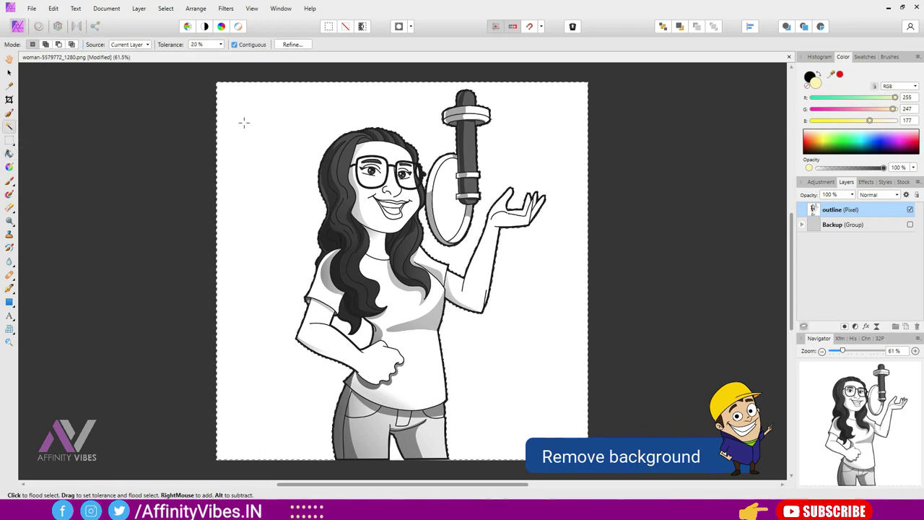
key("Delete")
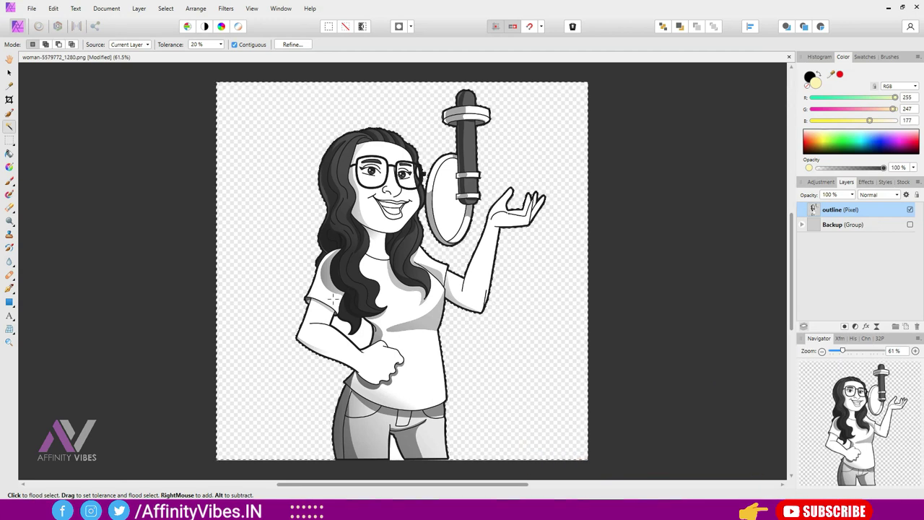
key("ctrl+d")
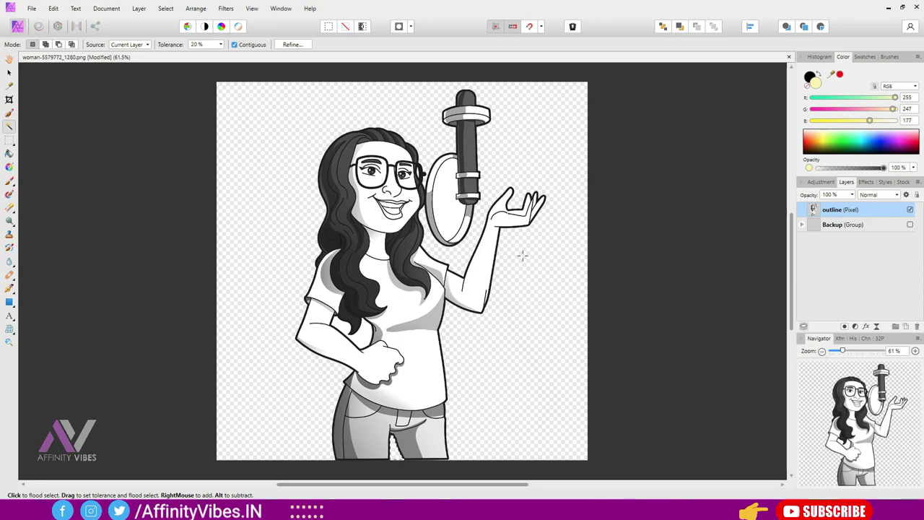
left_click(342, 346)
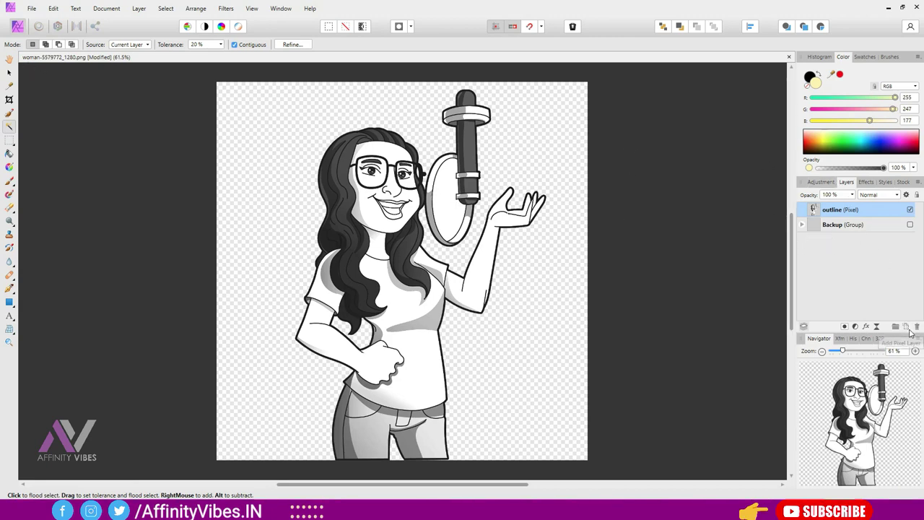
Step: Add a pixel layer below outline and flood-fill it pink
left_click(910, 330)
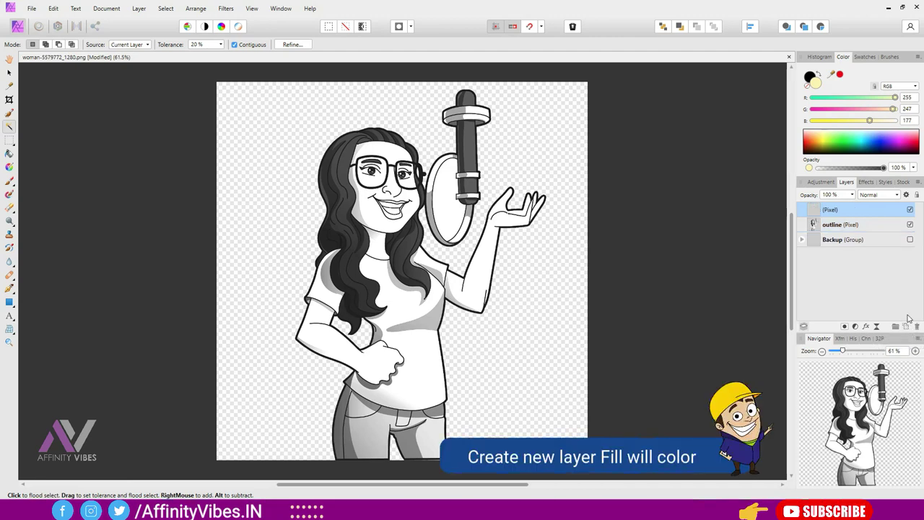
key("ctrl+[")
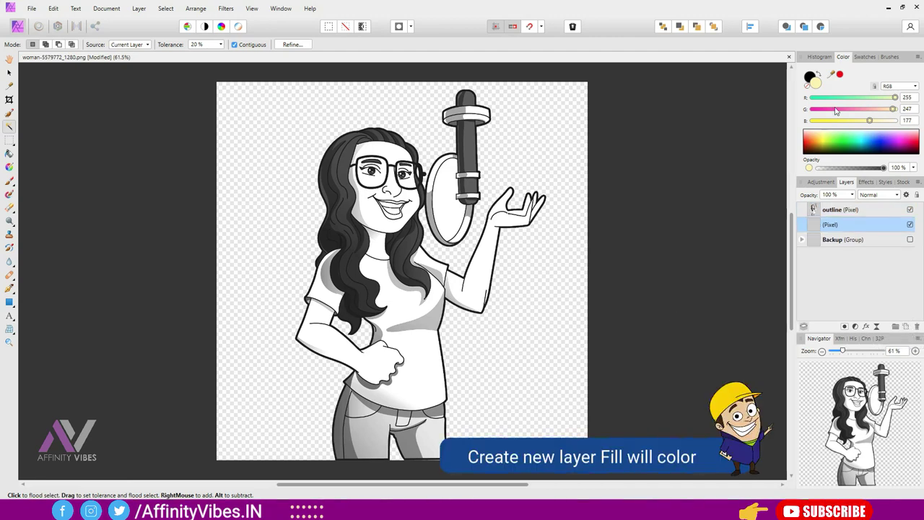
left_click_drag(841, 139, 909, 141)
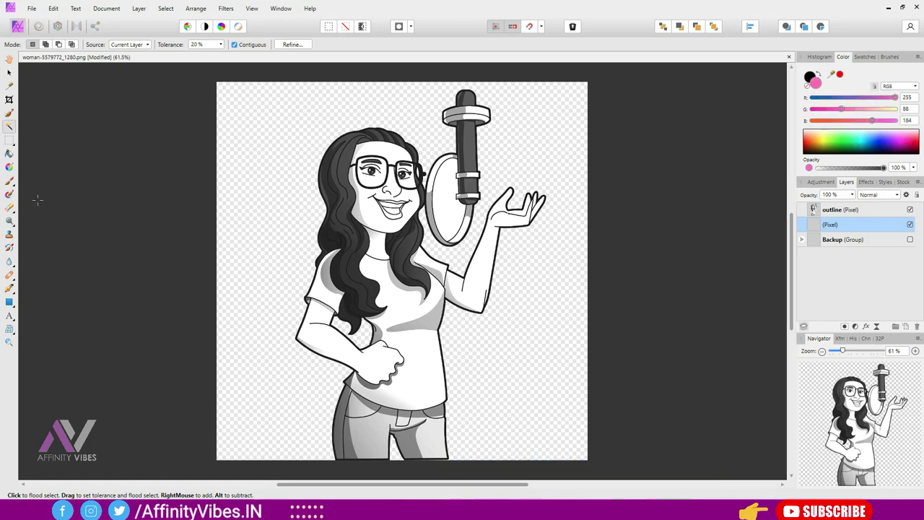
left_click(9, 154)
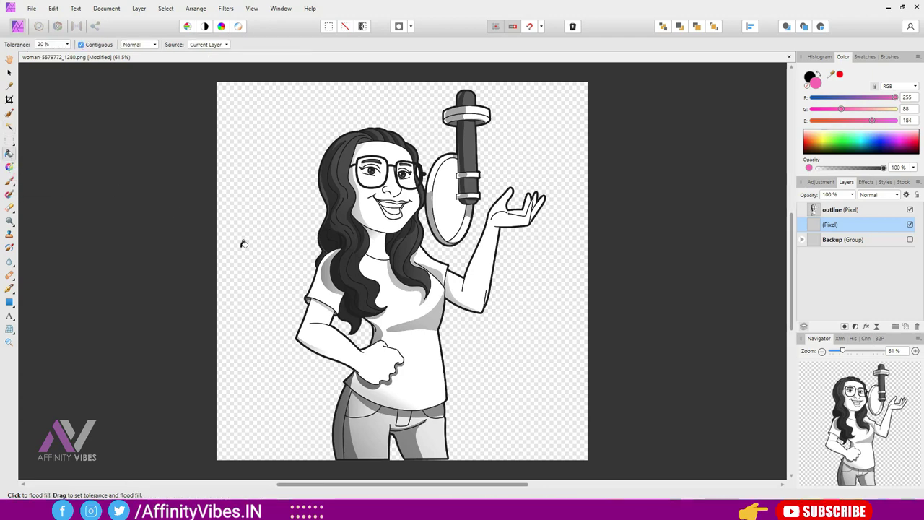
left_click(564, 344)
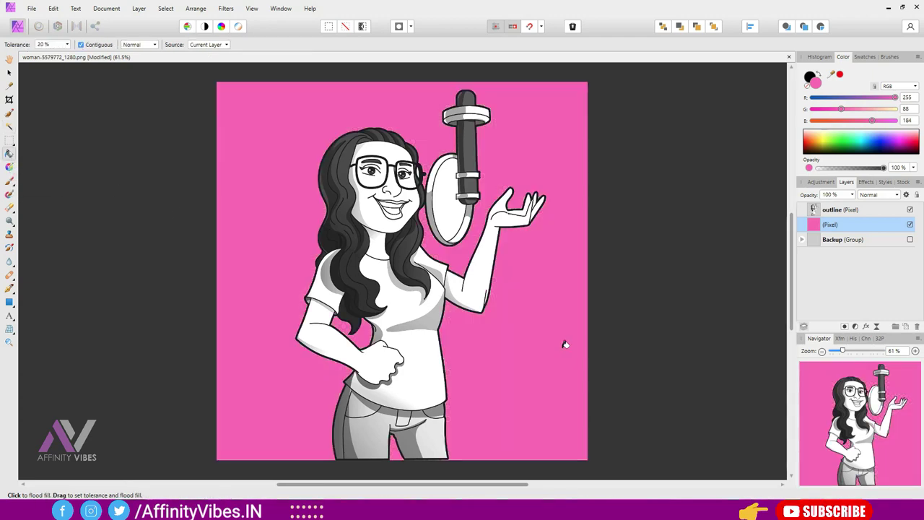
Step: Reselect the outline layer, zoom in, and pick orange R216 G145 B0 for skin
left_click(860, 212)
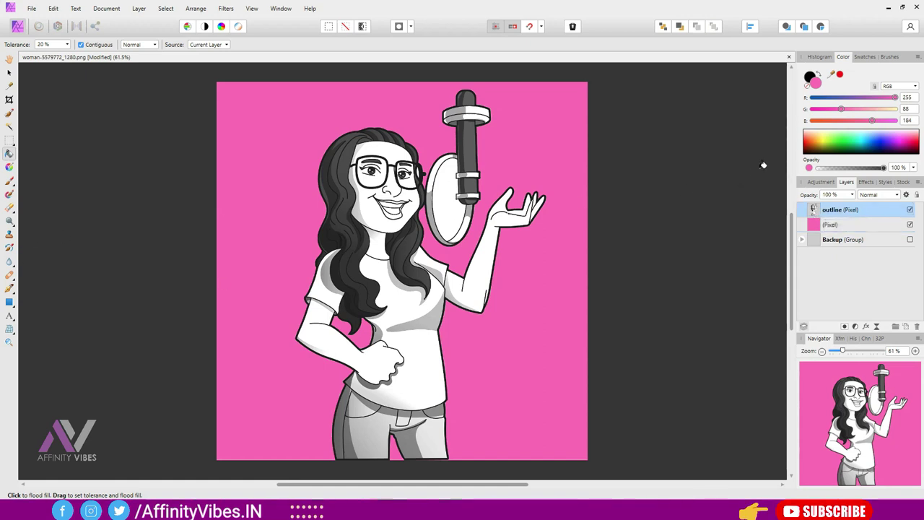
key("ctrl+plus")
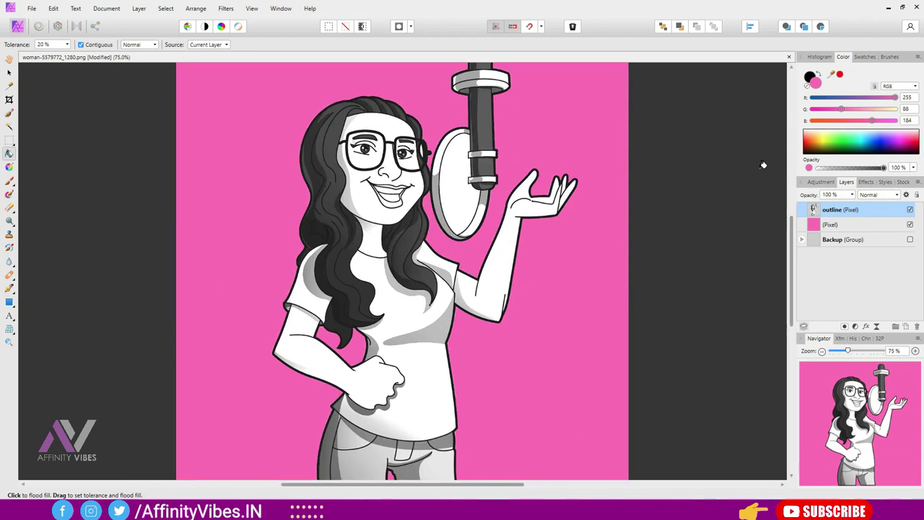
left_click(842, 147)
mouse_move(853, 147)
left_mouse_down()
mouse_move(807, 142)
mouse_move(817, 148)
left_mouse_up()
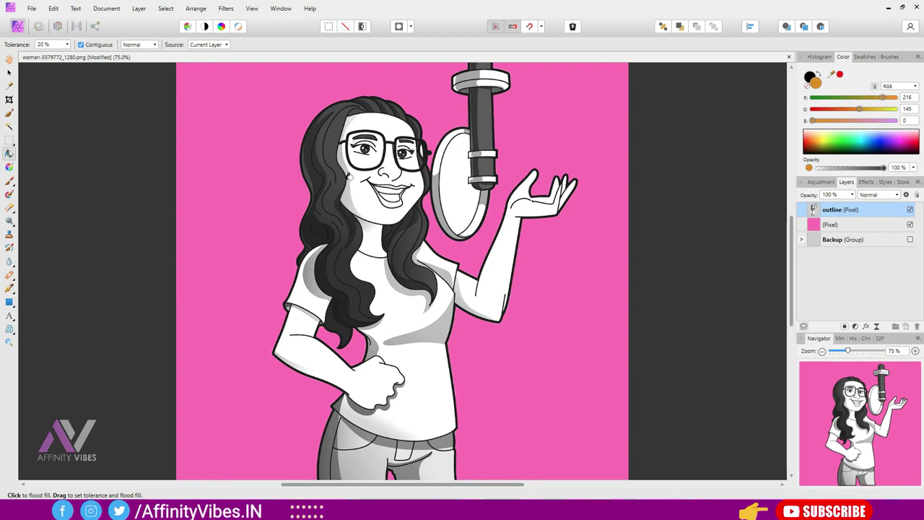
Step: Test skin tones on the face, tweaking the RGB sliders and undoing each trial fill
left_click(364, 195)
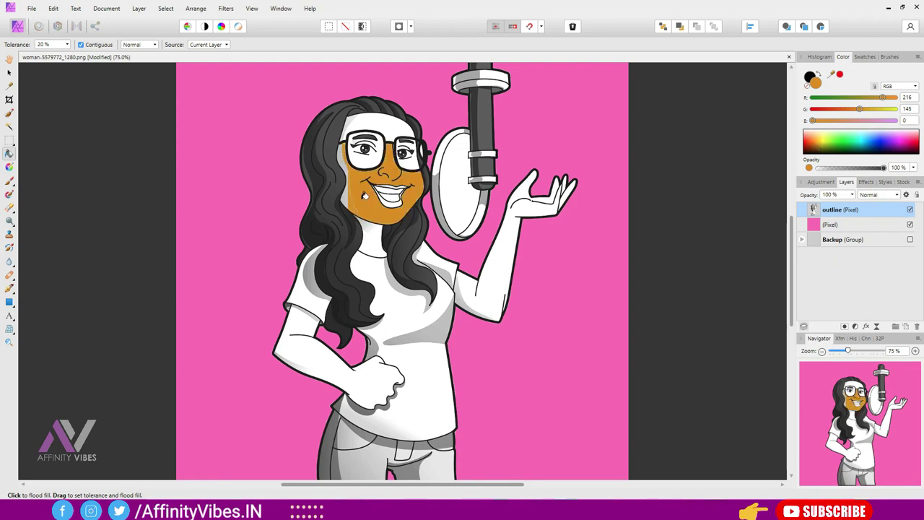
key("ctrl+z")
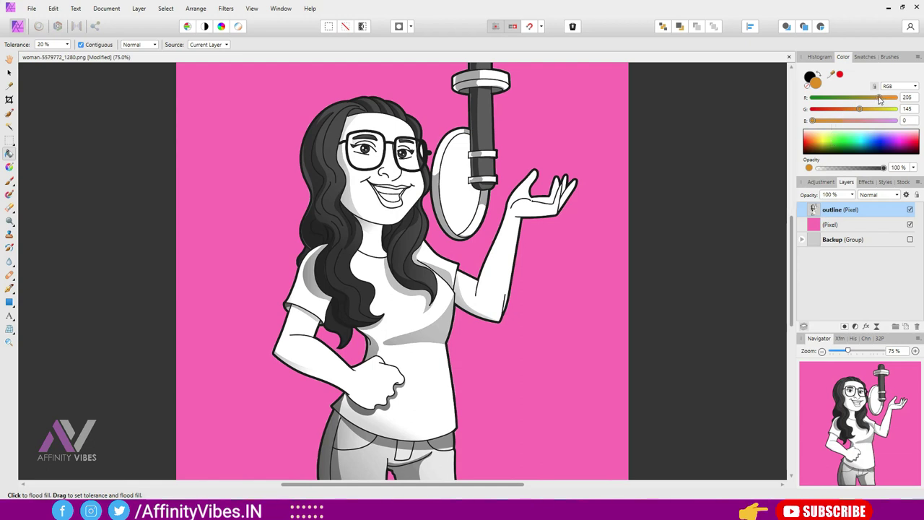
left_click_drag(879, 98, 872, 98)
left_click_drag(860, 111, 866, 112)
left_click(365, 195)
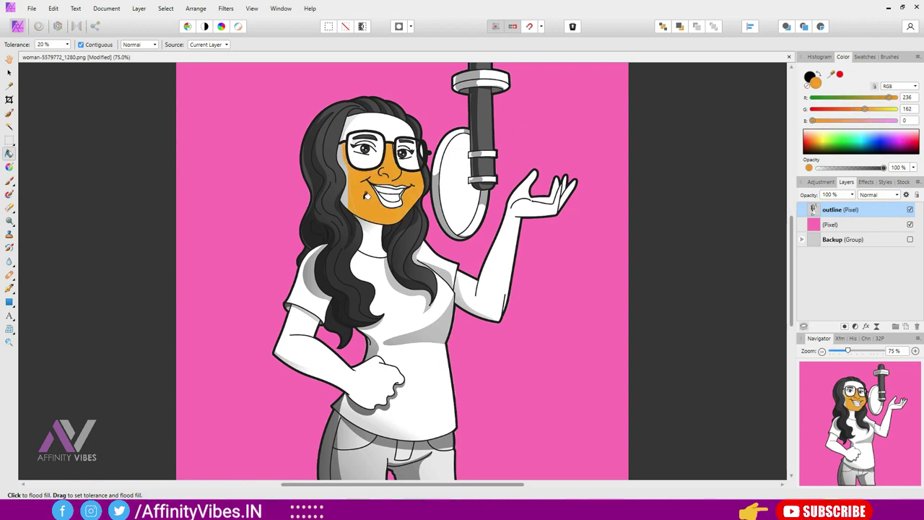
key("ctrl+z")
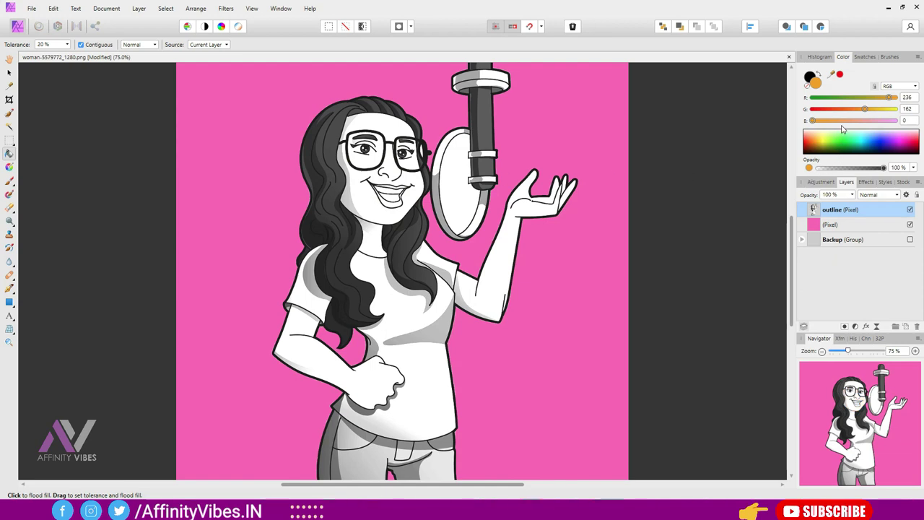
left_click_drag(831, 121, 837, 121)
left_click(369, 200)
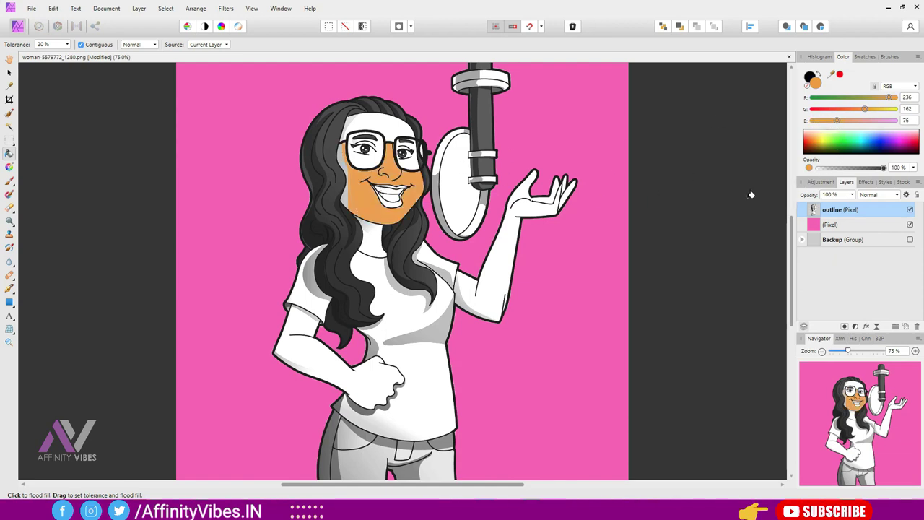
key("ctrl+z")
Step: Fill the face, the strip beside the hair and the forehead with tan R236 G162 B113
left_click_drag(837, 121, 846, 121)
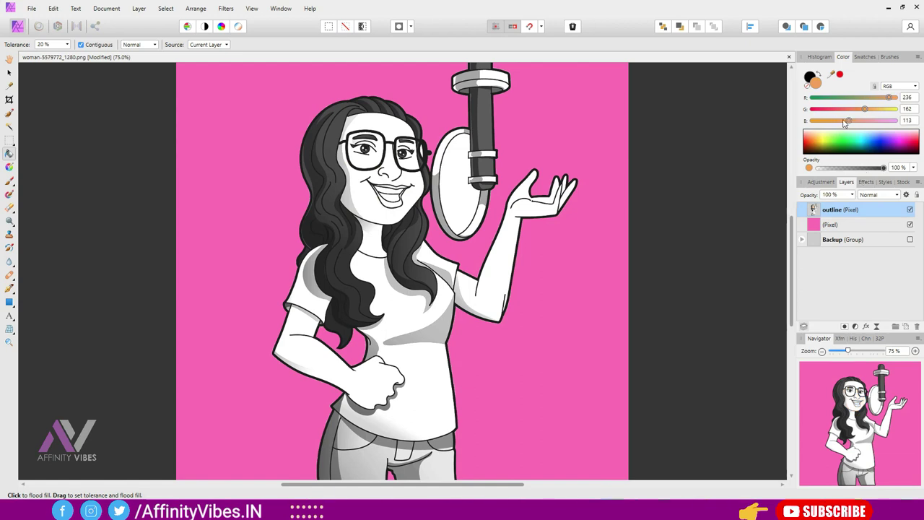
left_click(365, 199)
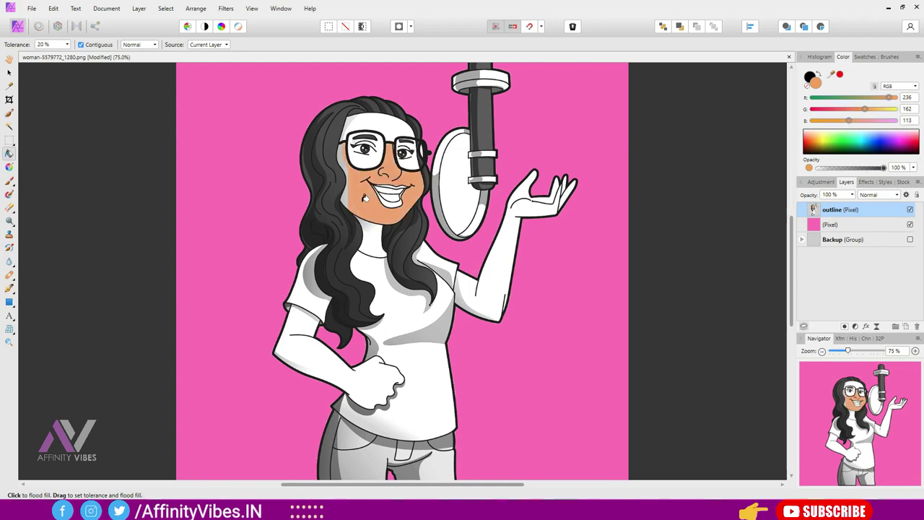
left_click(343, 189)
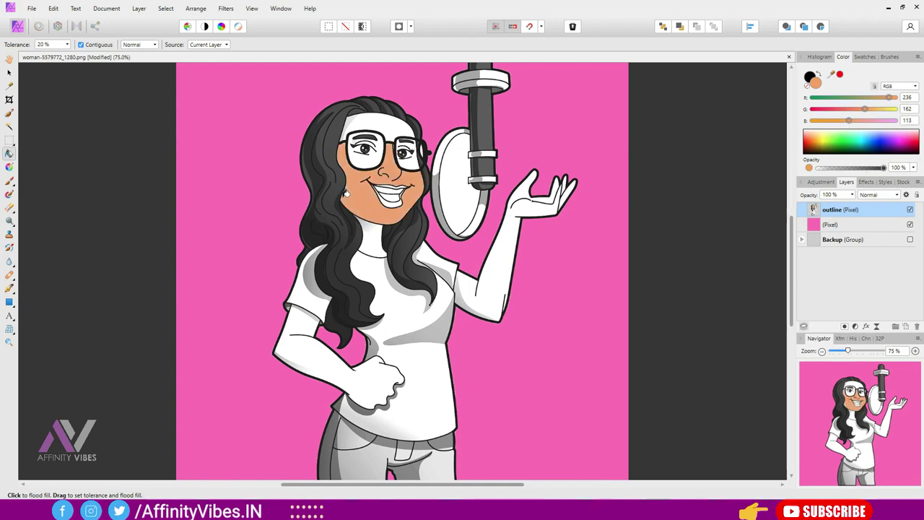
left_click(355, 122)
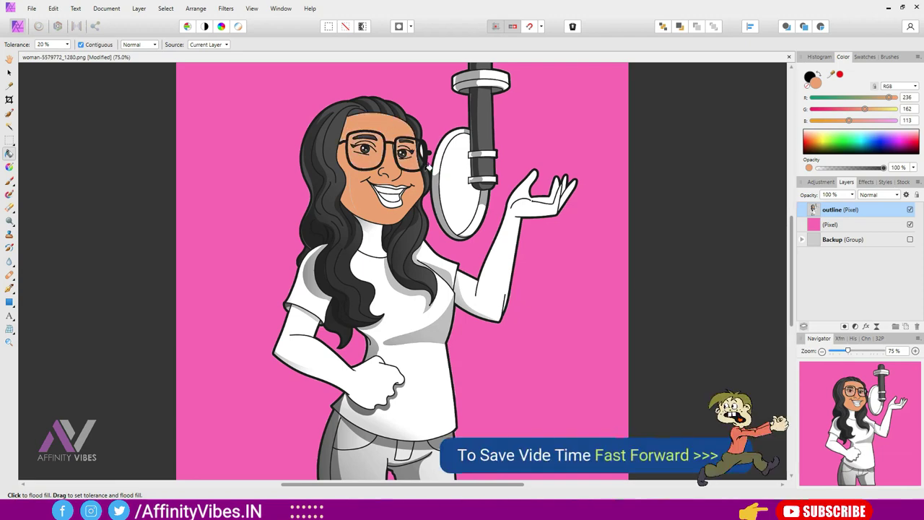
Step: At 100% zoom, flood-fill the raised arm and the lower left arm with tan
key("ctrl+1")
scroll(341, 183, "up", 3)
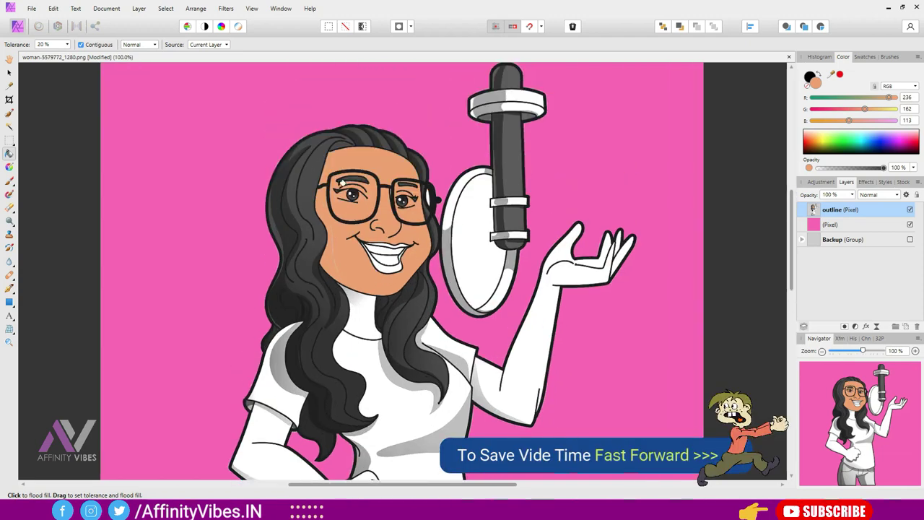
scroll(342, 266, "down", 2)
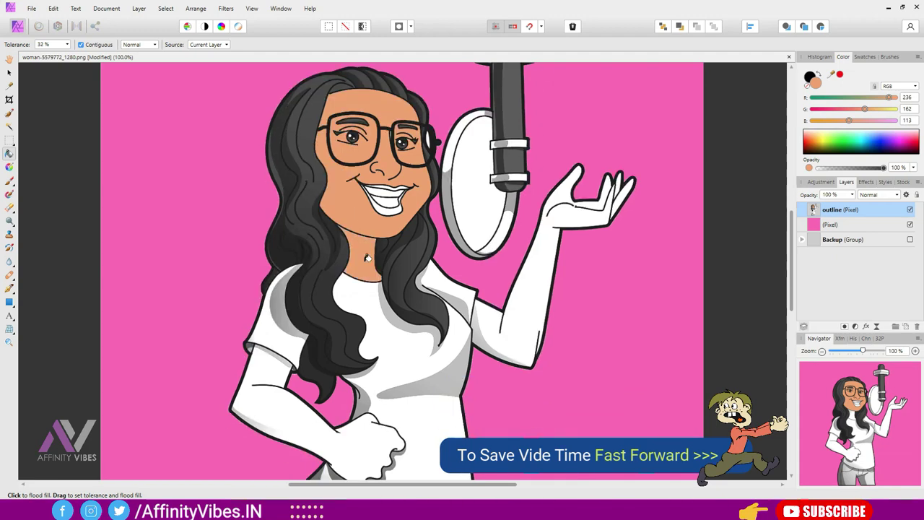
left_click(503, 337)
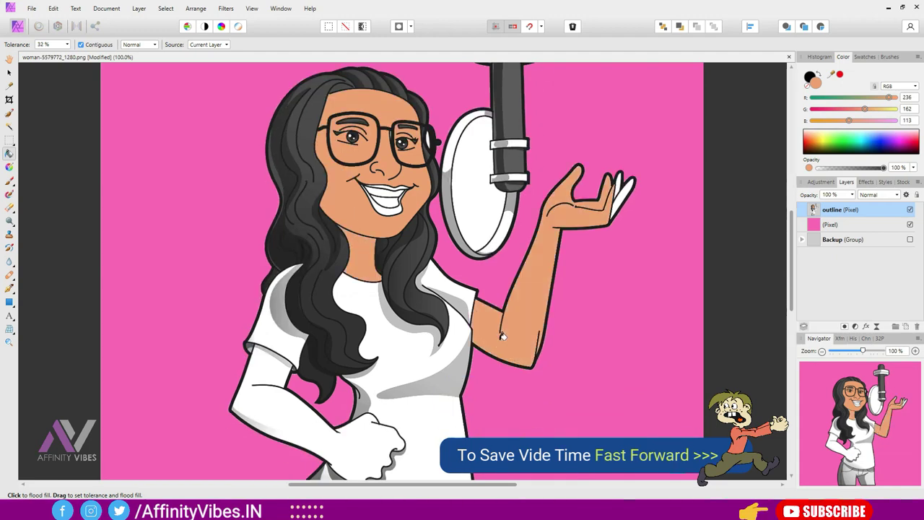
left_click(302, 355)
scroll(302, 355, "down", 3)
scroll(296, 354, "up", 3)
scroll(288, 352, "down", 1)
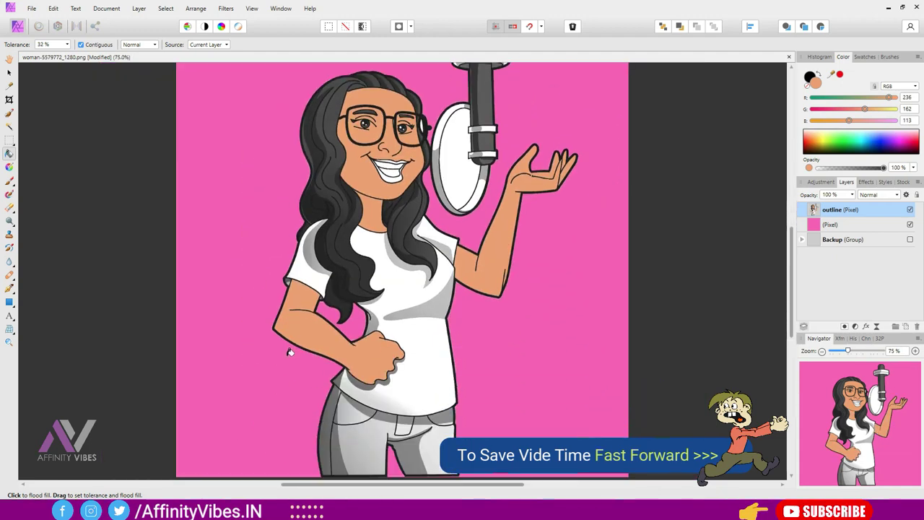
scroll(289, 351, "up", 1)
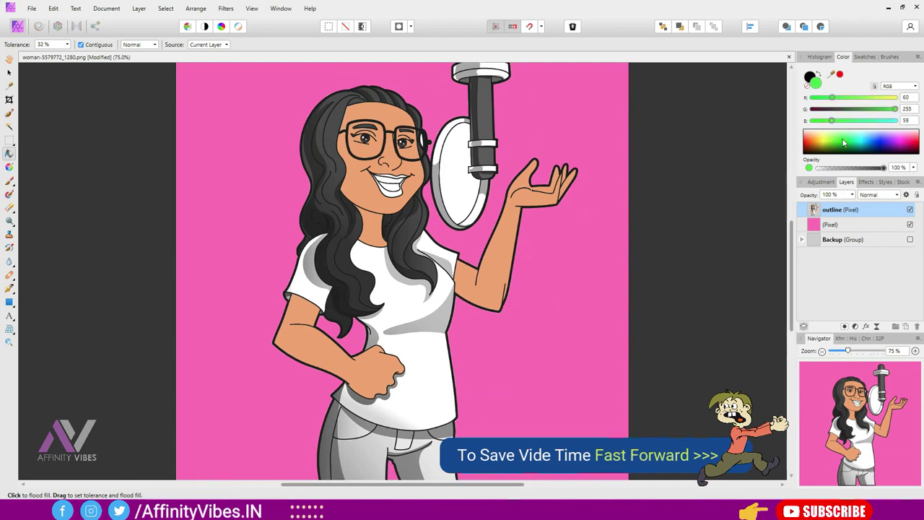
Step: Fill the jeans light blue (R69 G146 B255) and zoom to 100%
left_click_drag(831, 143, 875, 143)
left_click(369, 453)
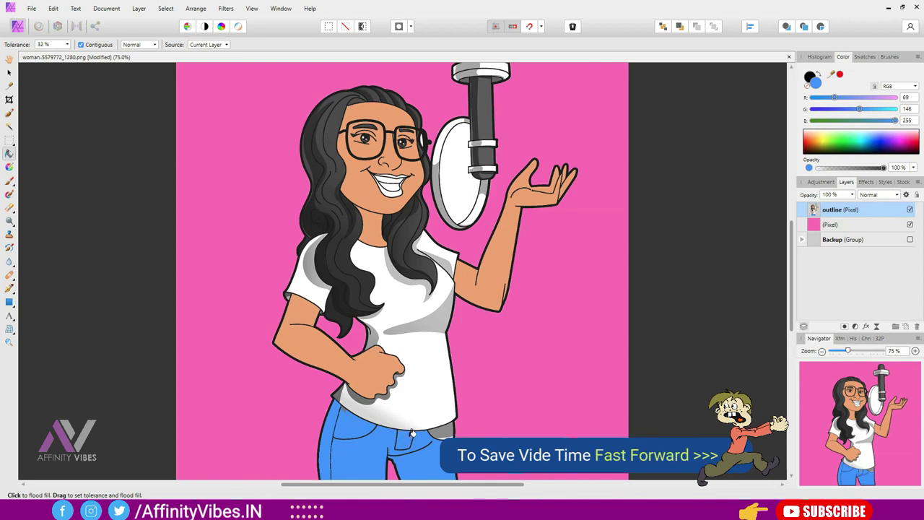
key("ctrl+1")
scroll(747, 217, "down", 5)
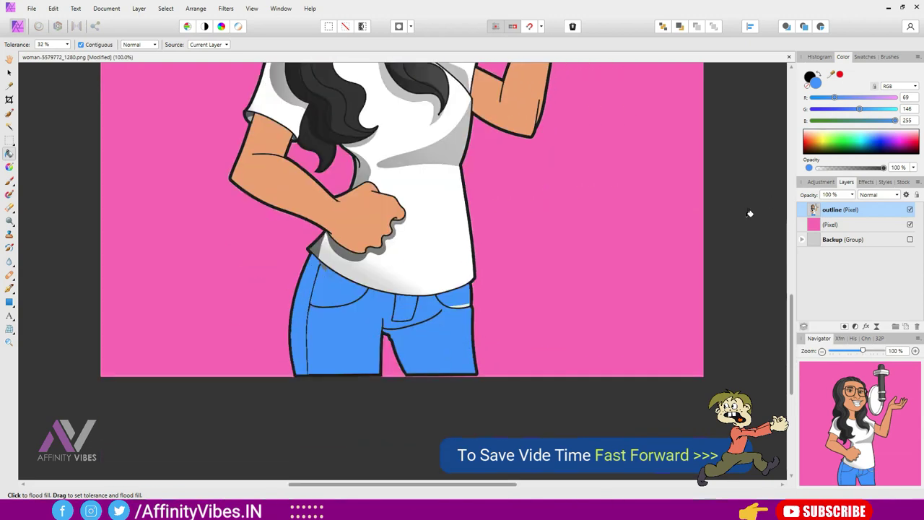
Step: Inspect the jeans fill up close, fit the image, and choose pink R255 G126 B191
key("ctrl+2")
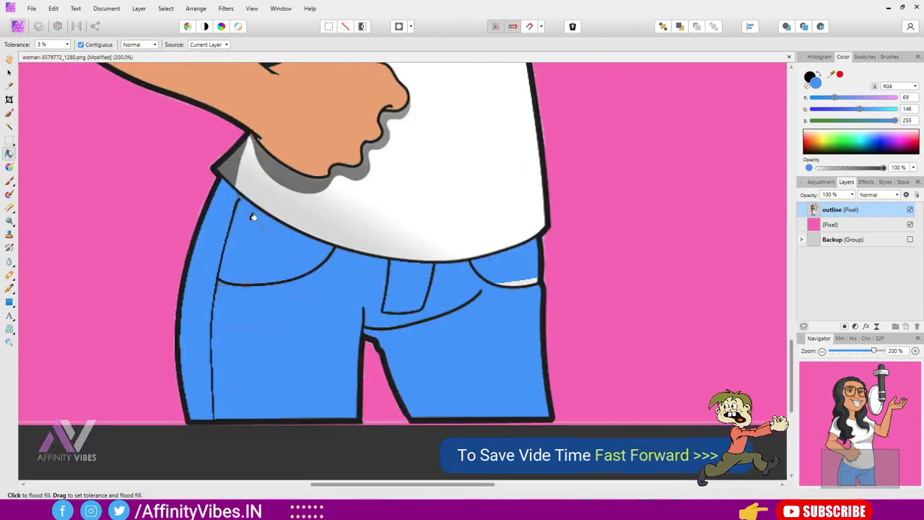
scroll(279, 239, "up", 3)
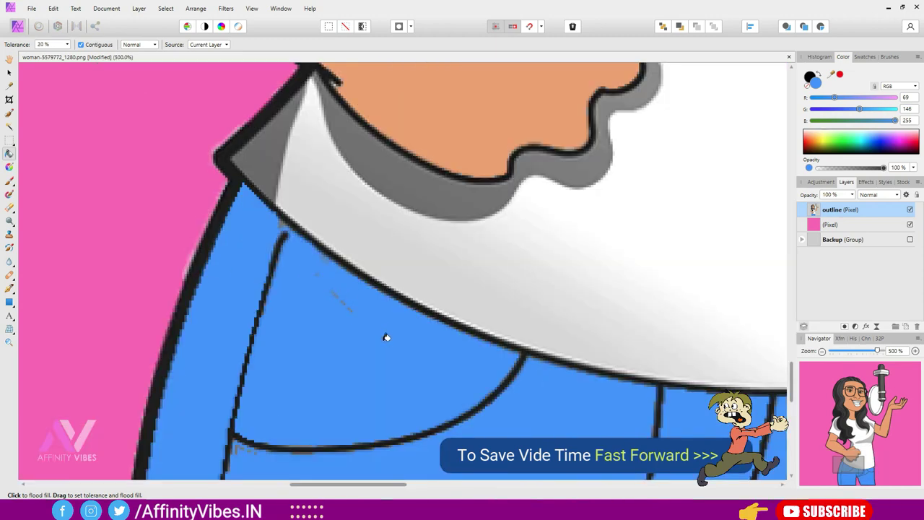
scroll(278, 245, "down", 2)
key("ctrl+0")
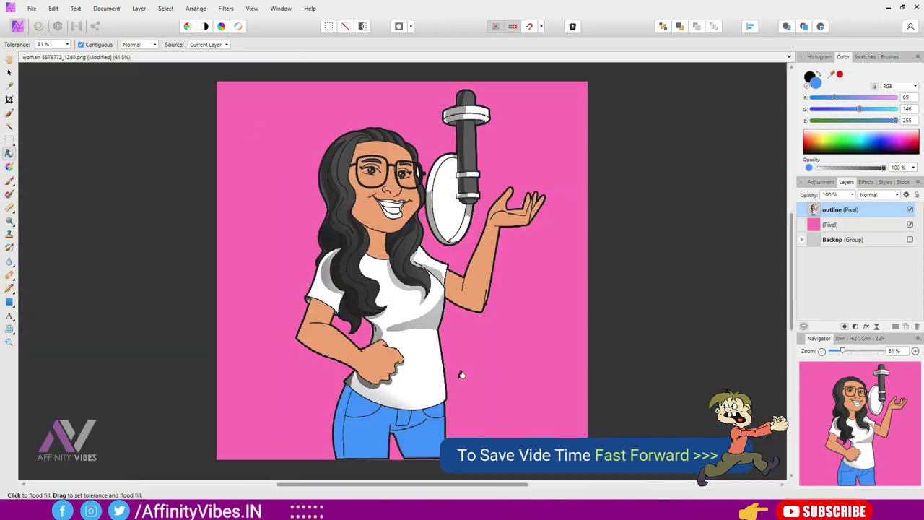
left_click_drag(871, 130, 804, 136)
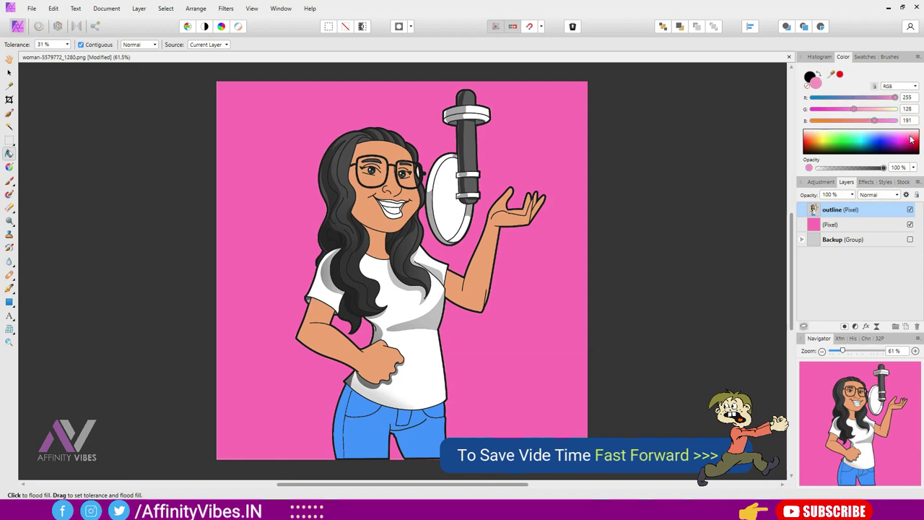
Step: Zoom in on the mouth and fill its corner gap salmon pink (R255 G137 B137), undoing the outline fill
key("ctrl+1")
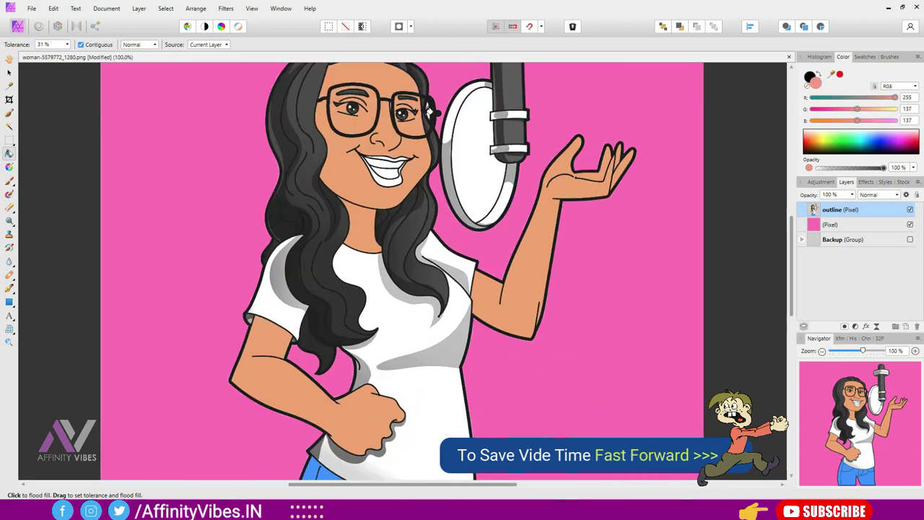
scroll(400, 340, "up", 5)
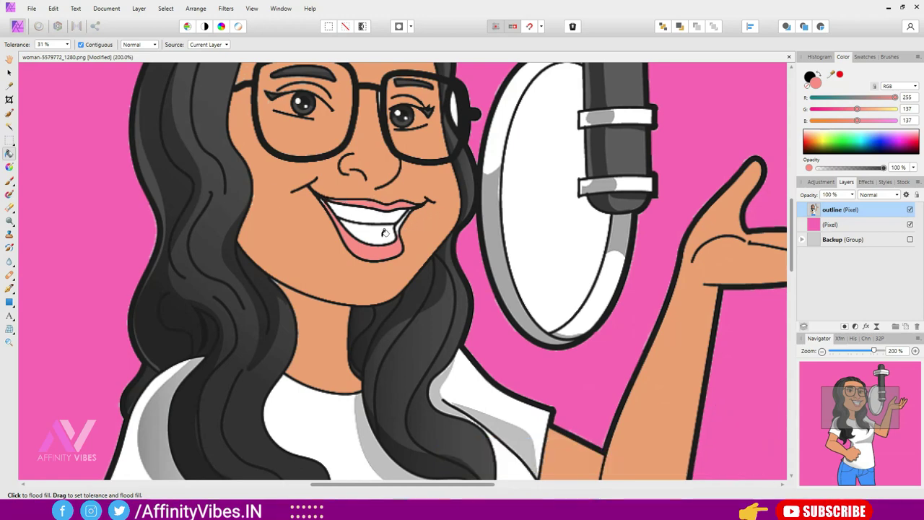
scroll(436, 211, "up", 2)
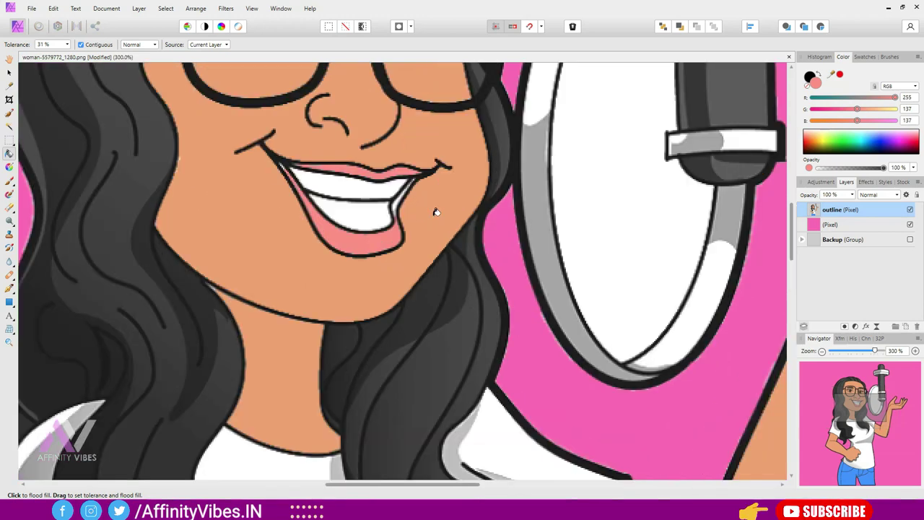
scroll(436, 212, "up", 1)
scroll(436, 211, "up", 1)
scroll(436, 211, "up", 1)
scroll(436, 211, "up", 1)
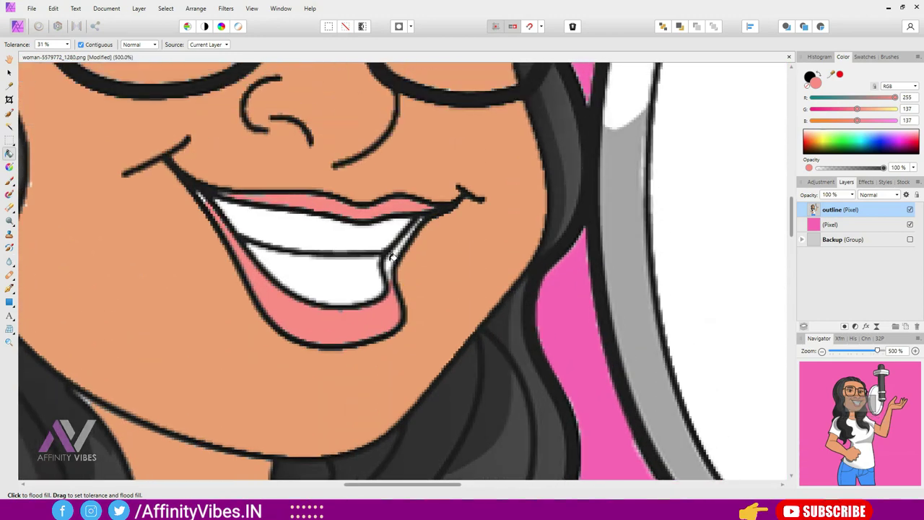
left_click(393, 257)
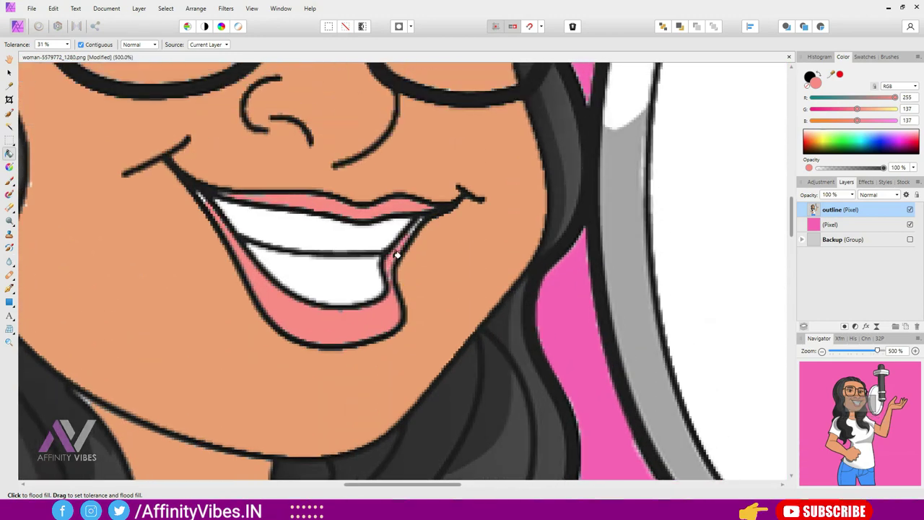
left_click(425, 215)
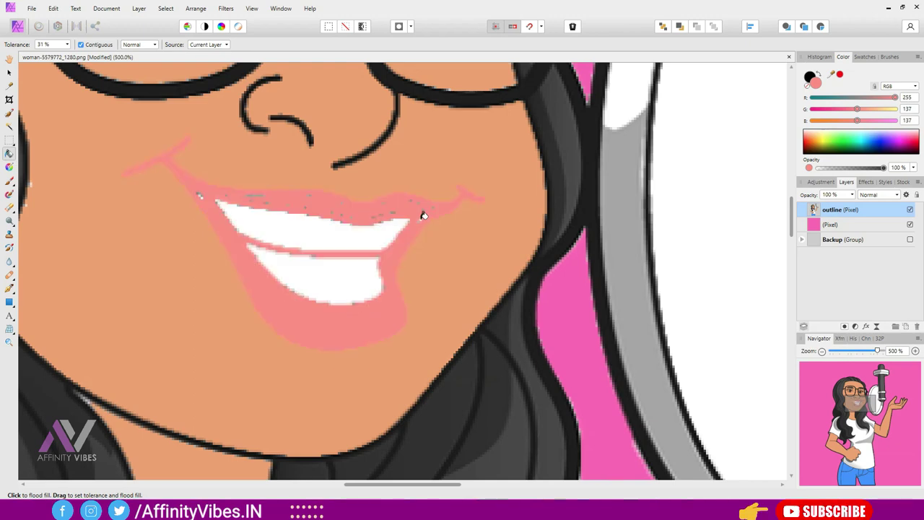
key("ctrl+z")
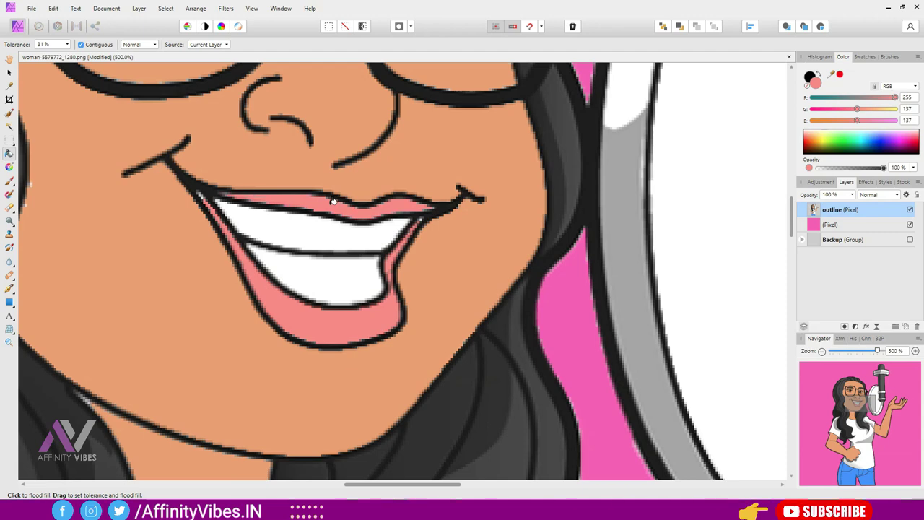
key("ctrl+0")
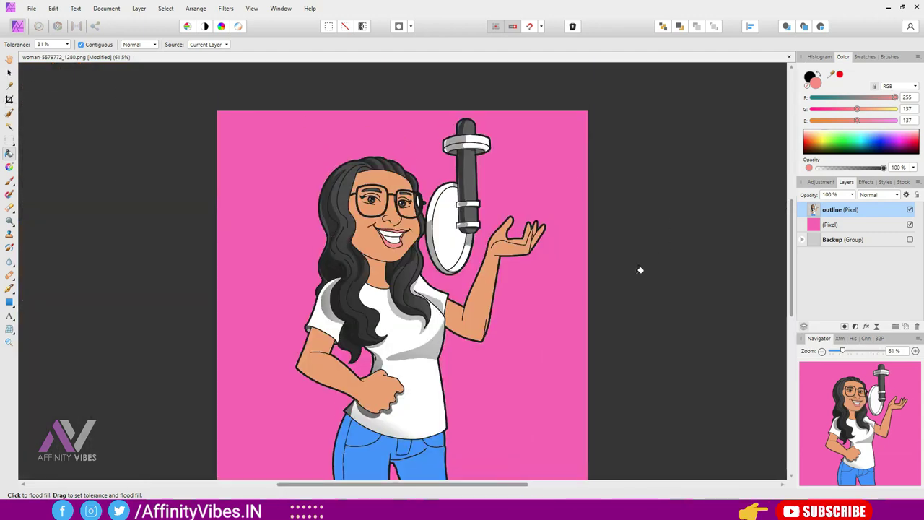
Step: Fill the microphone pop filter light cyan (R206 G255 B247) after undoing a trial orange fill
left_click(879, 144)
mouse_move(878, 144)
left_mouse_down()
mouse_move(807, 140)
mouse_move(811, 148)
left_mouse_up()
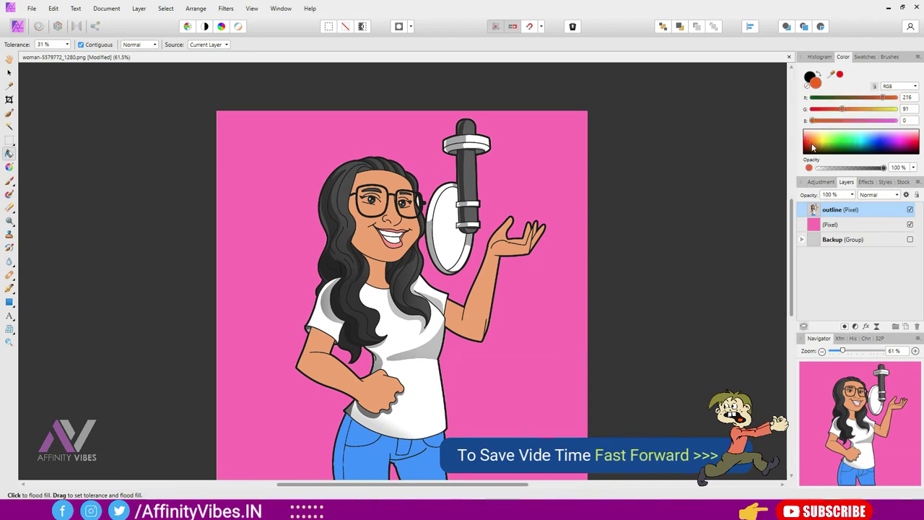
left_click(447, 227)
key("ctrl+z")
left_click(855, 136)
left_click(446, 219)
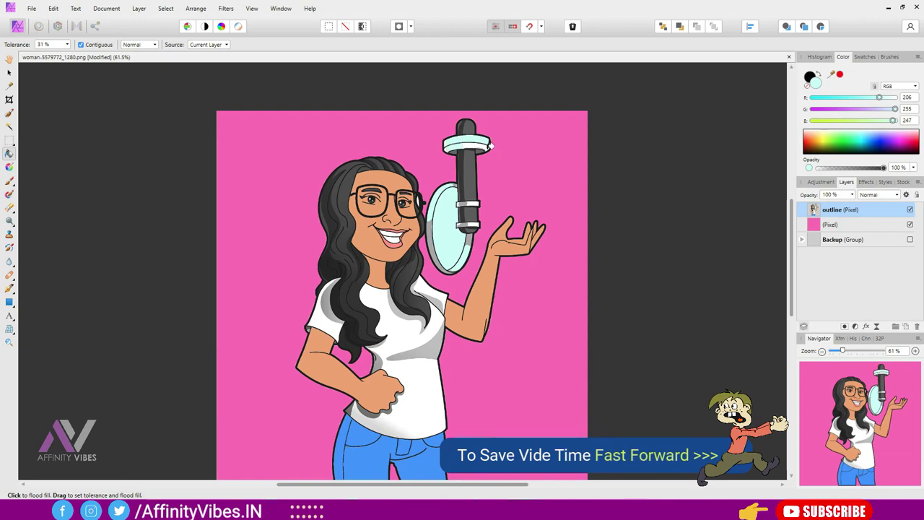
Step: Zoom to 200% on the face and sample the white highlight's colour with the Color Picker
key("ctrl+1")
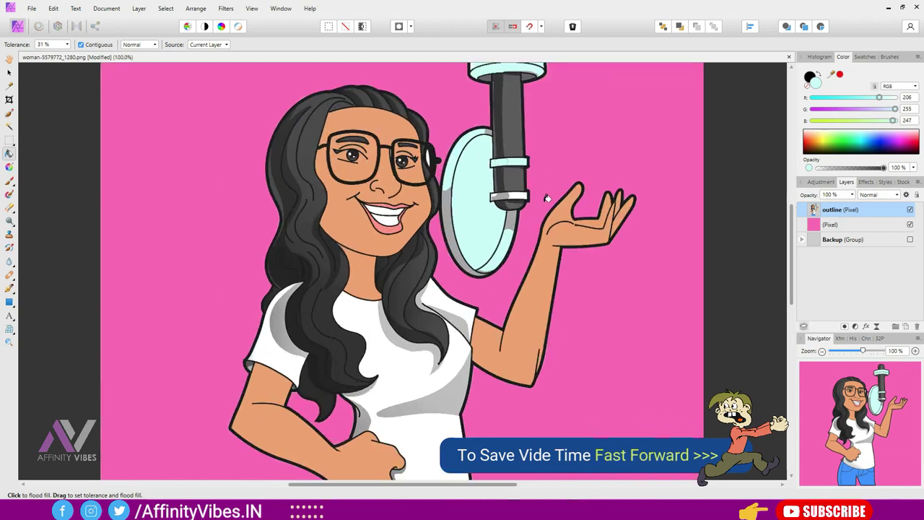
key("ctrl+2")
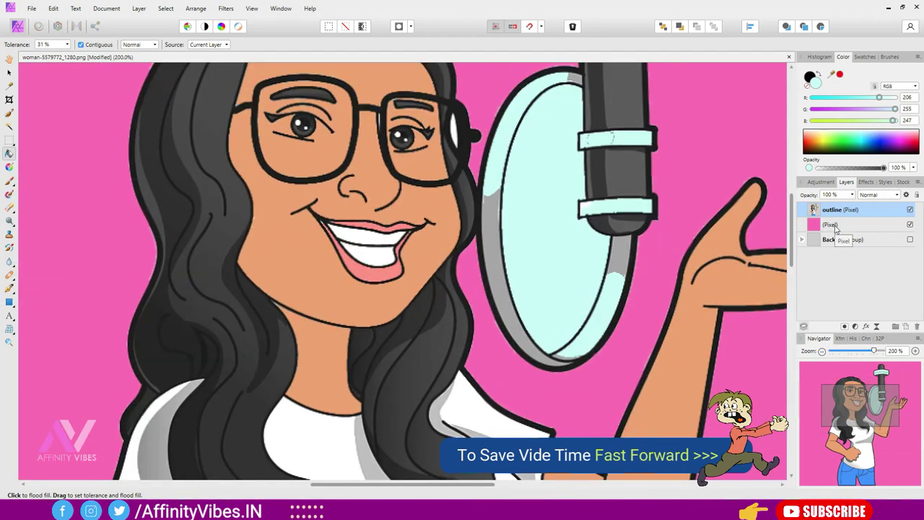
key("i")
left_click(453, 126)
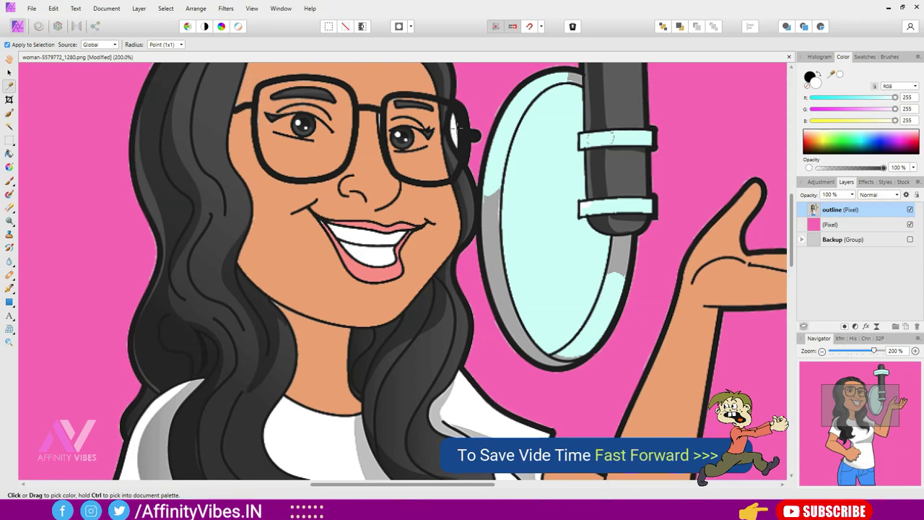
Step: Hide the line art to expose the background pink, then re-show it and fill the glint beside the glasses
scroll(453, 127, "up", 2)
scroll(490, 140, "up", 1)
left_click(910, 209)
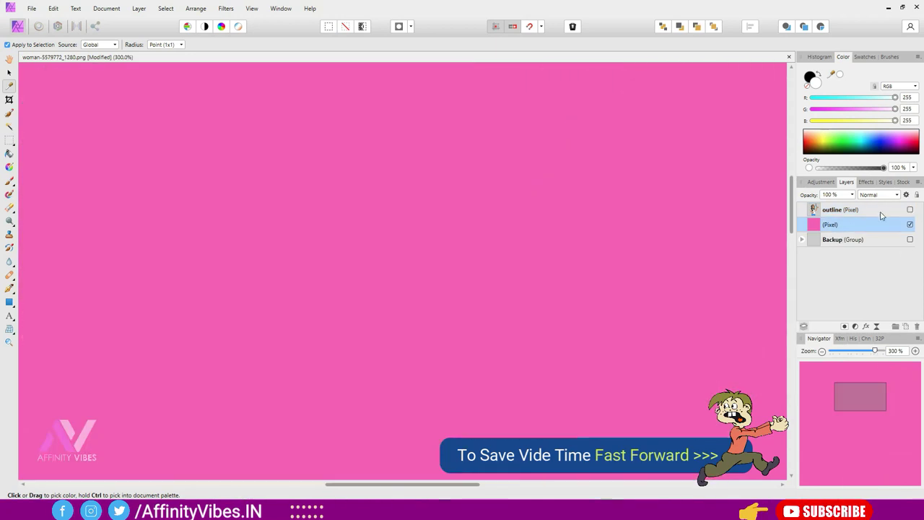
key("g")
left_click(909, 209)
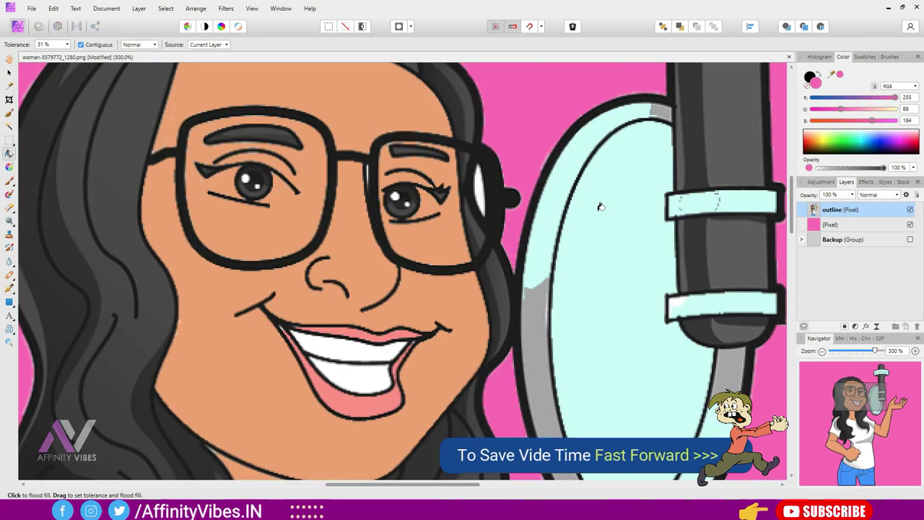
left_click(481, 184)
Step: Set the fill colour to pale pink (R255 G206 B206), undoing a trial fill on the right lens
scroll(520, 159, "up", 1)
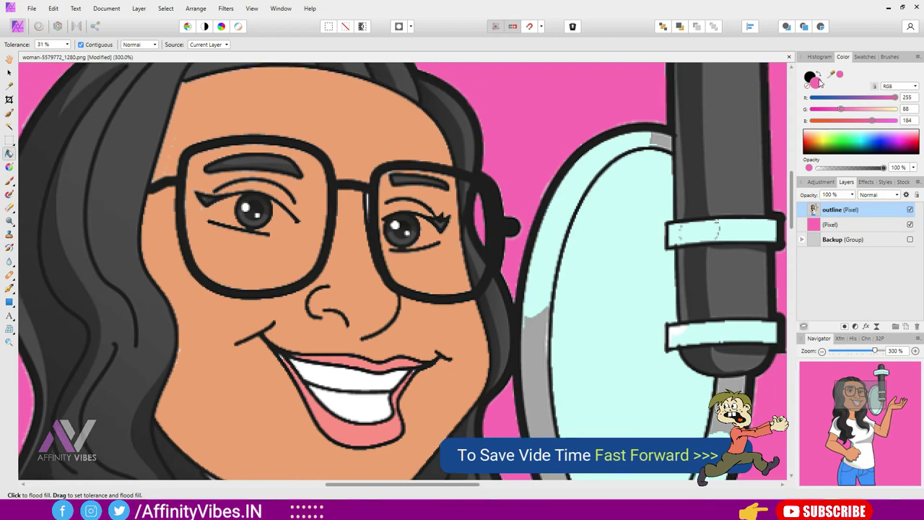
left_click_drag(823, 135, 801, 135)
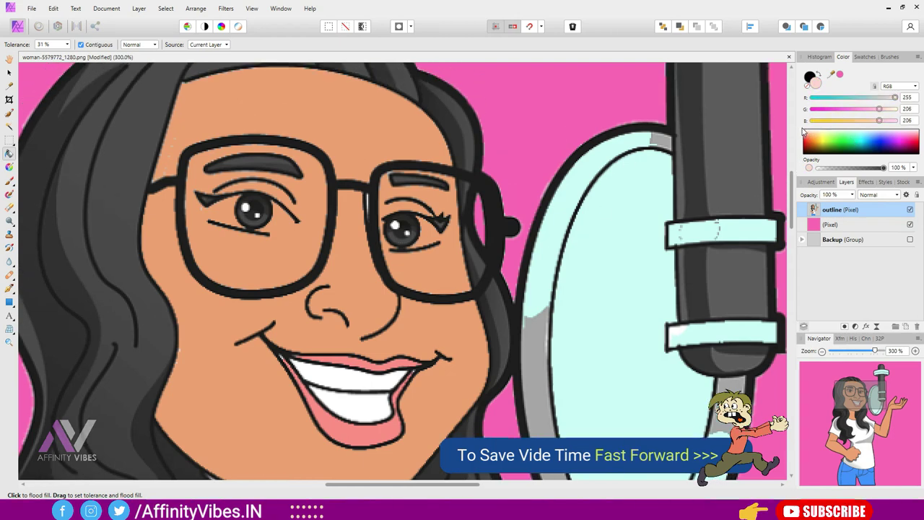
left_click(428, 231)
key("ctrl+z")
key("ctrl+0")
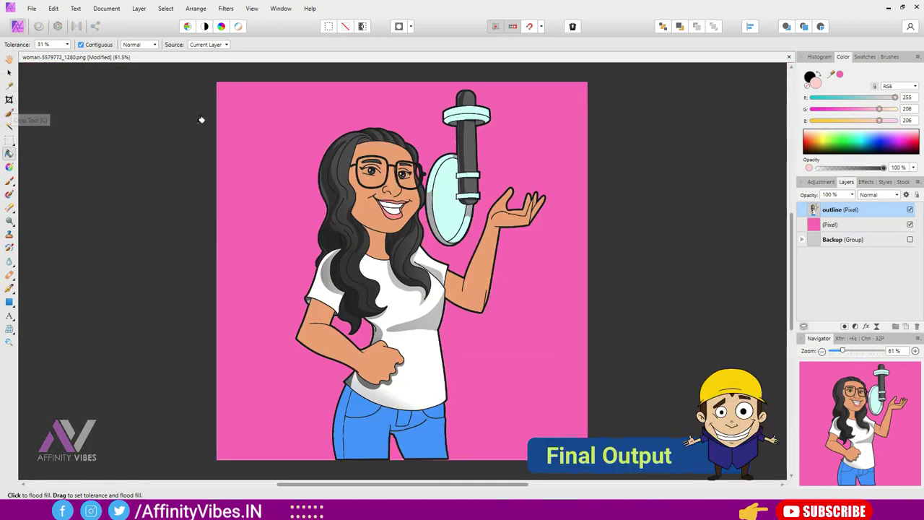
left_click(9, 72)
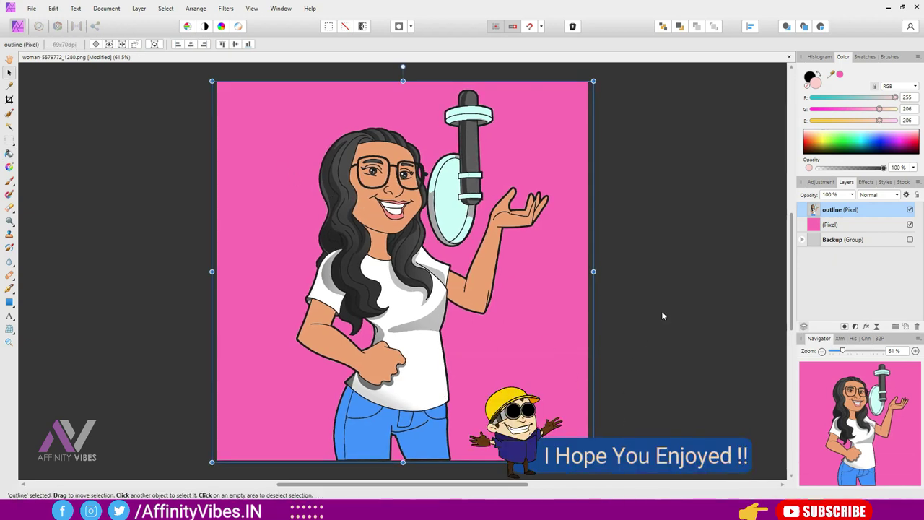
left_click(676, 292)
key("ctrl+minus")
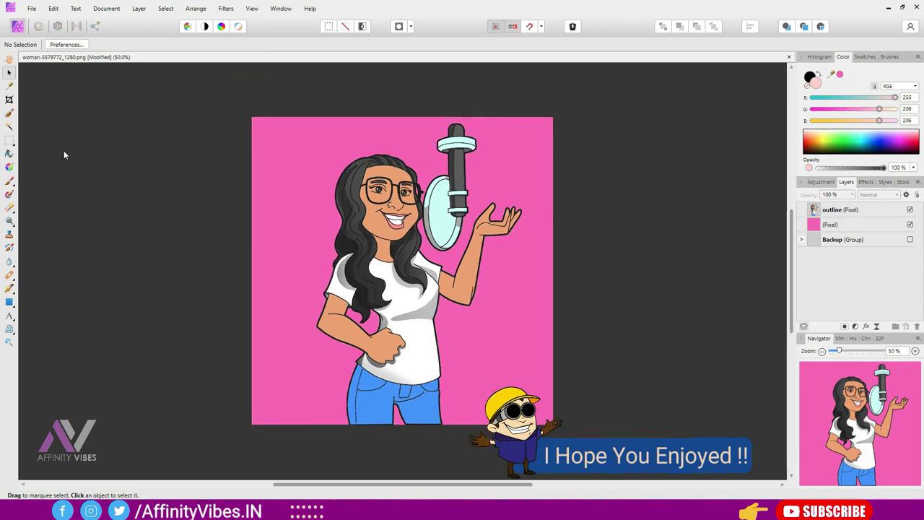
key("ctrl+0")
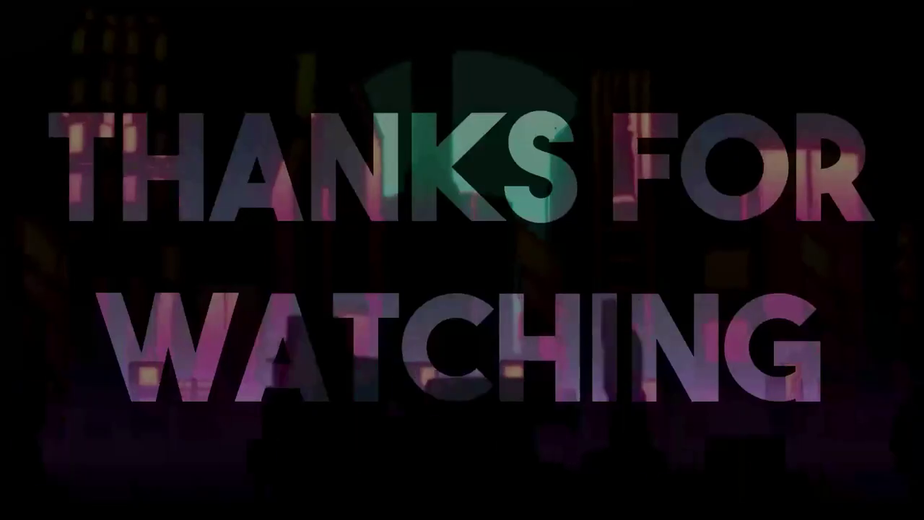